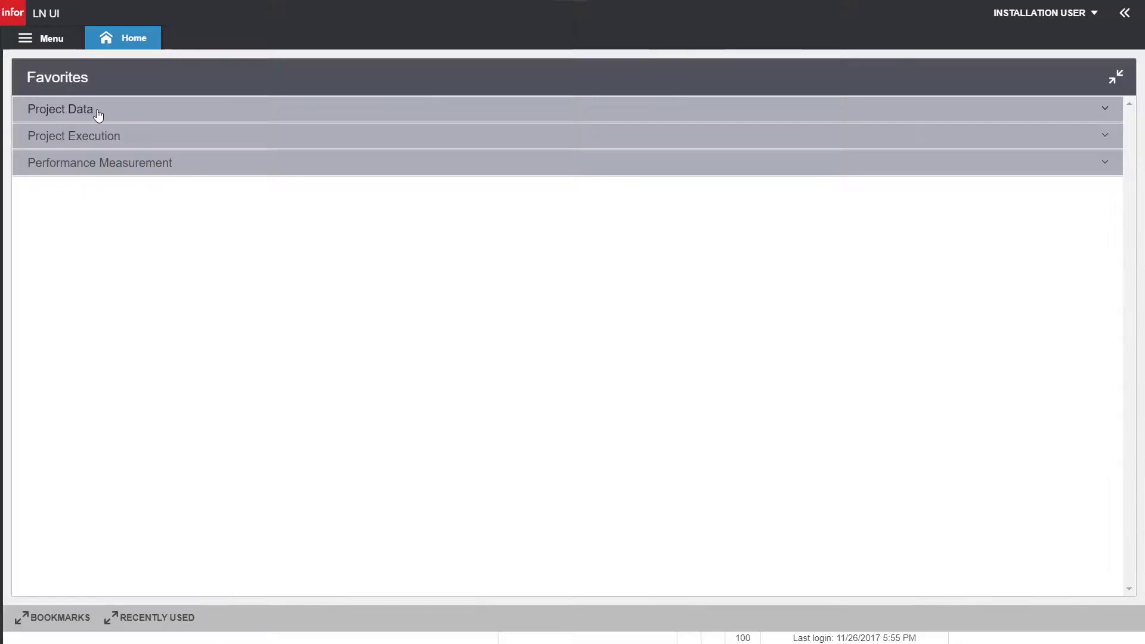
Open project 100000002 from Favorites > Project Data > Projects.
left_click(99, 109)
left_click(71, 133)
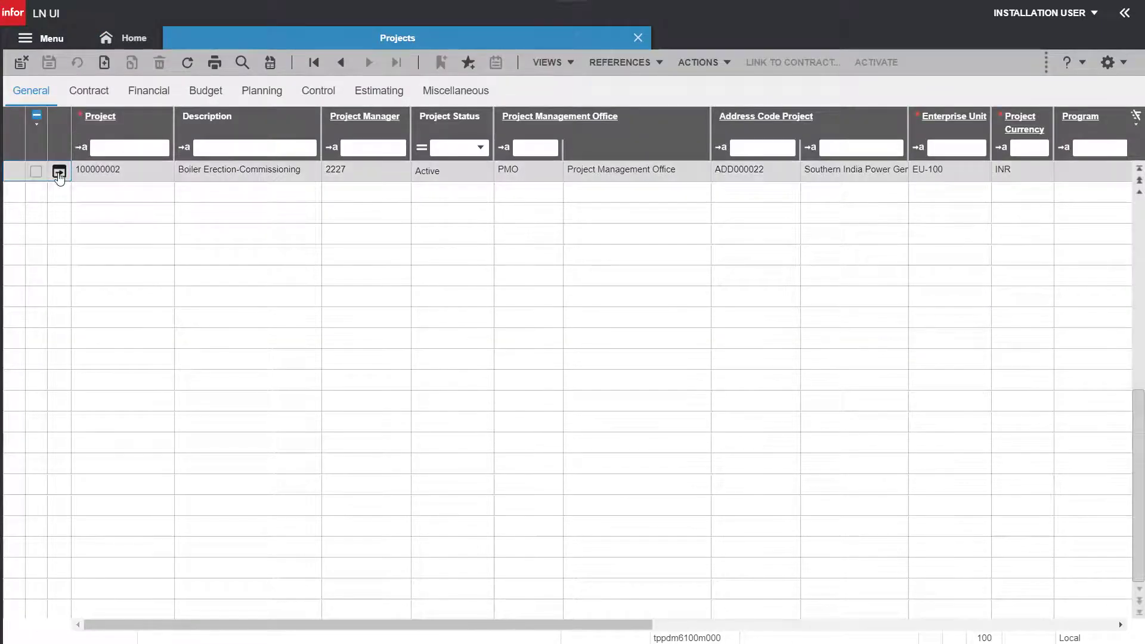
left_click(59, 172)
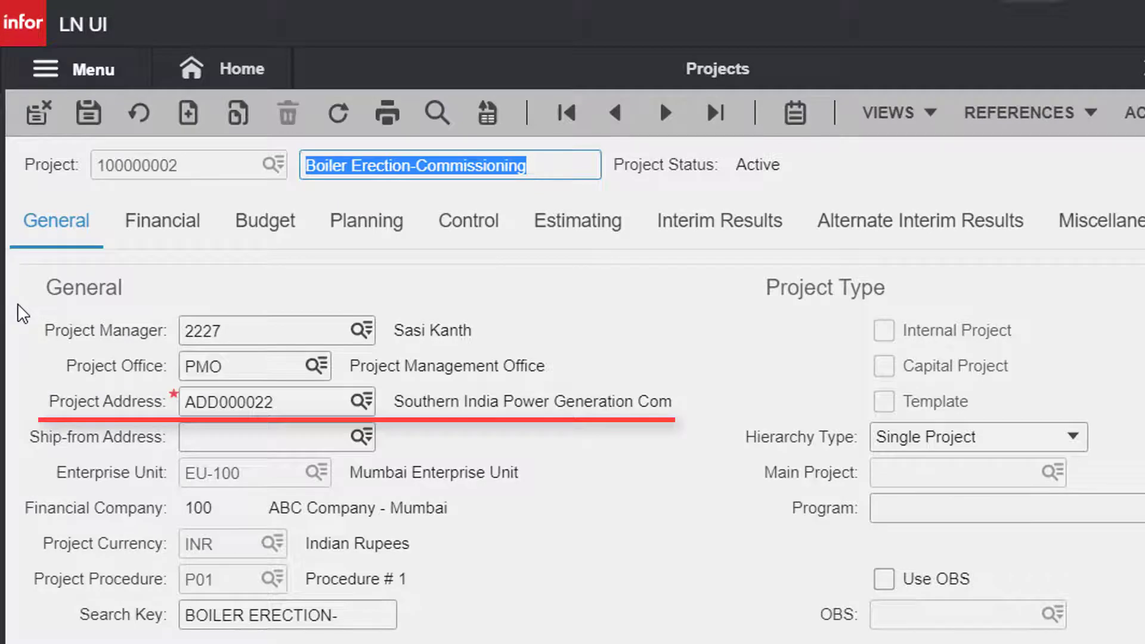
left_click(23, 313)
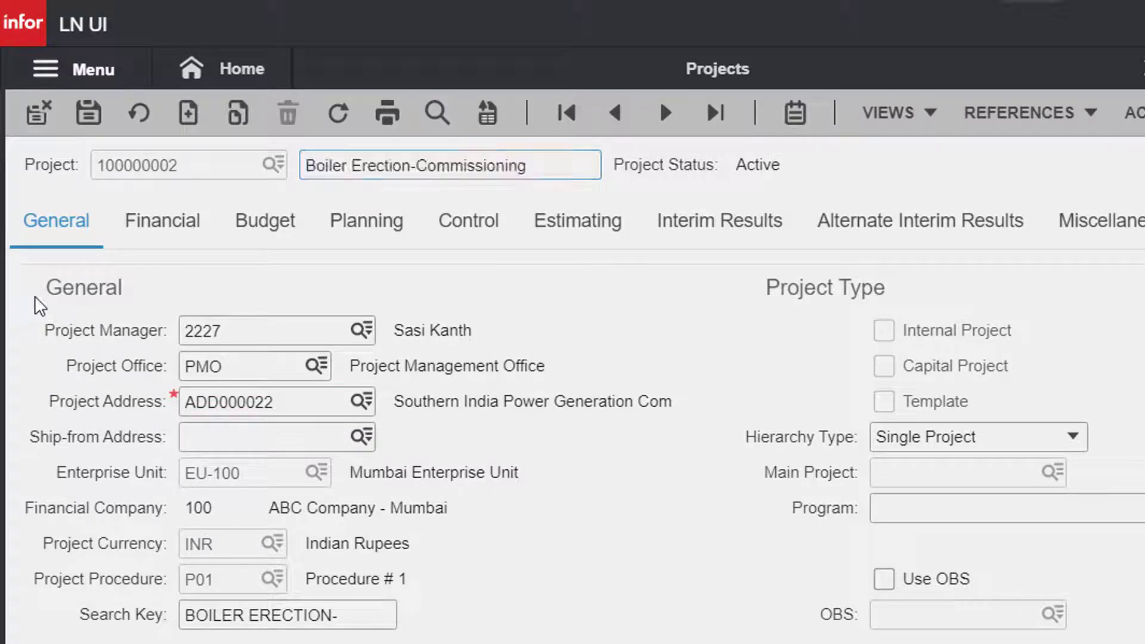
Review the project's Budget, Control, Interim Results (Milestones) and Miscellaneous tab settings.
left_click(291, 224)
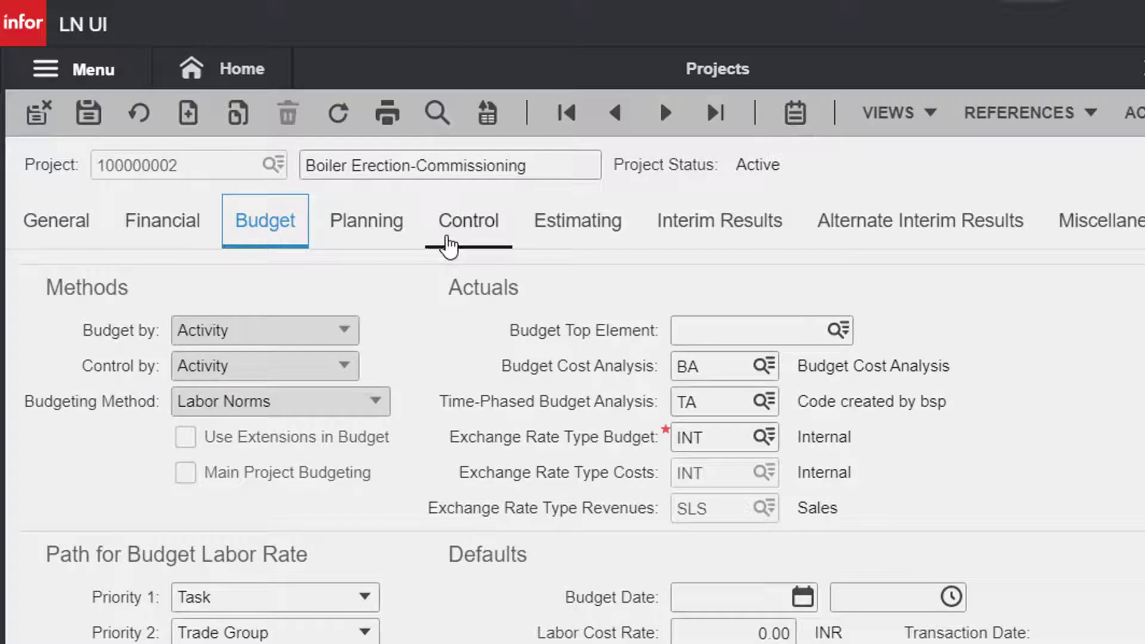
left_click(450, 238)
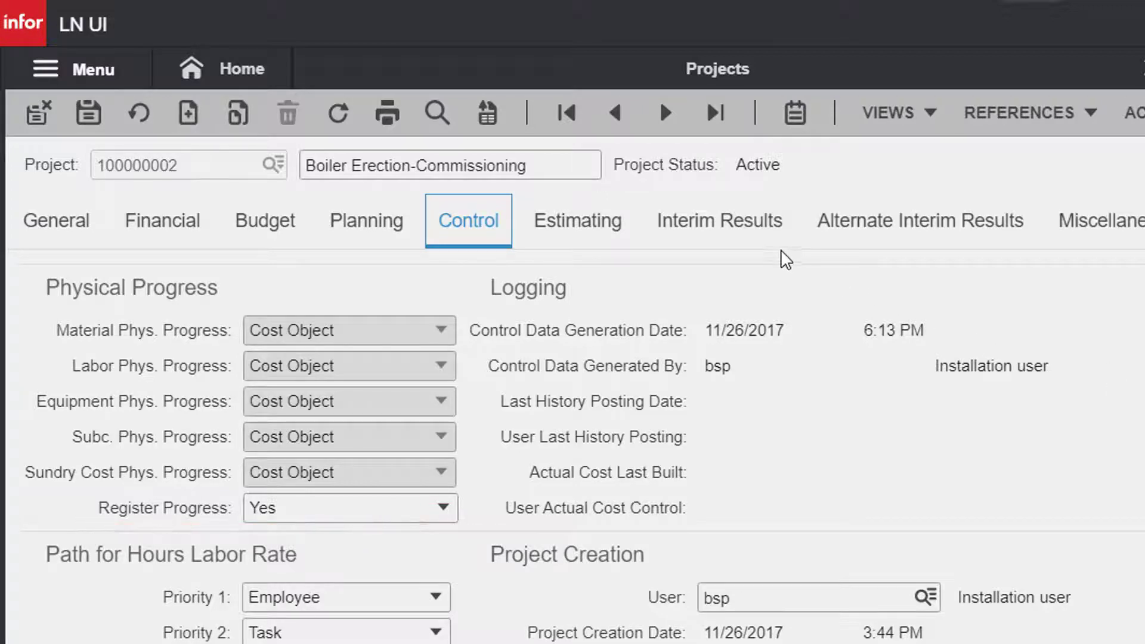
left_click(720, 241)
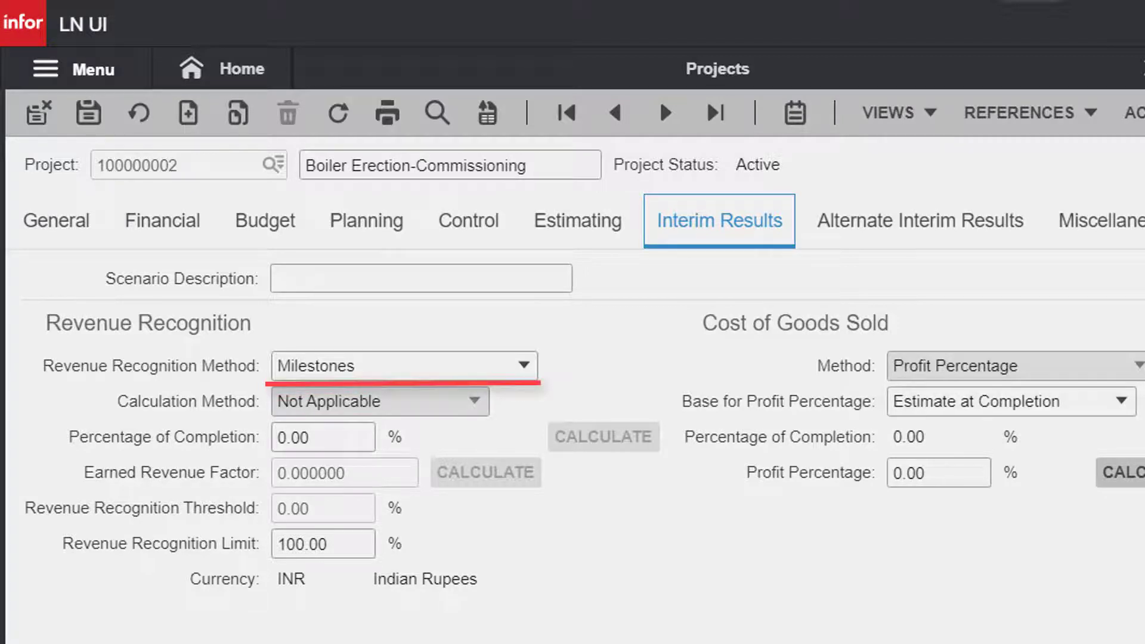
left_click(1097, 220)
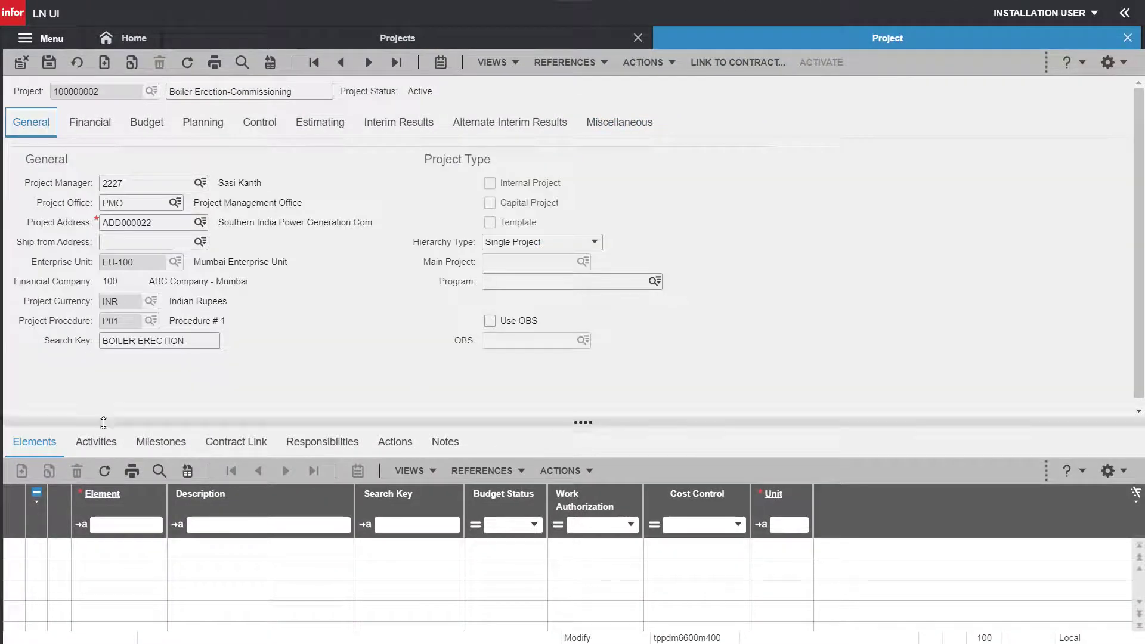
Check the project's activities list and linked contract lines, then close the project details.
left_click(105, 436)
left_click_drag(581, 422, 583, 305)
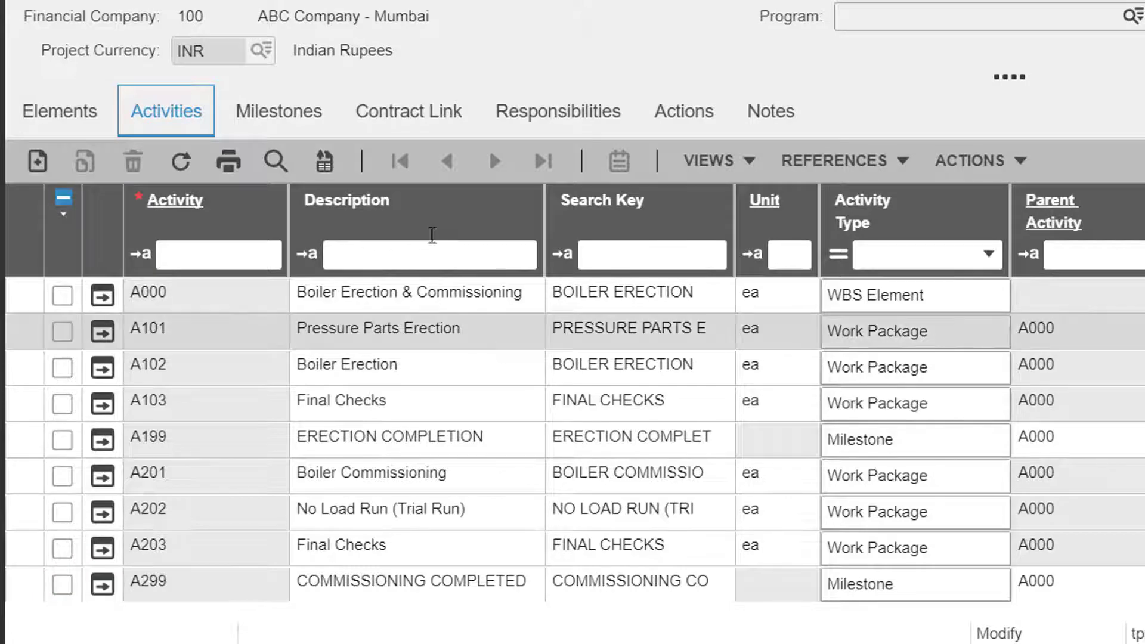
left_click(410, 128)
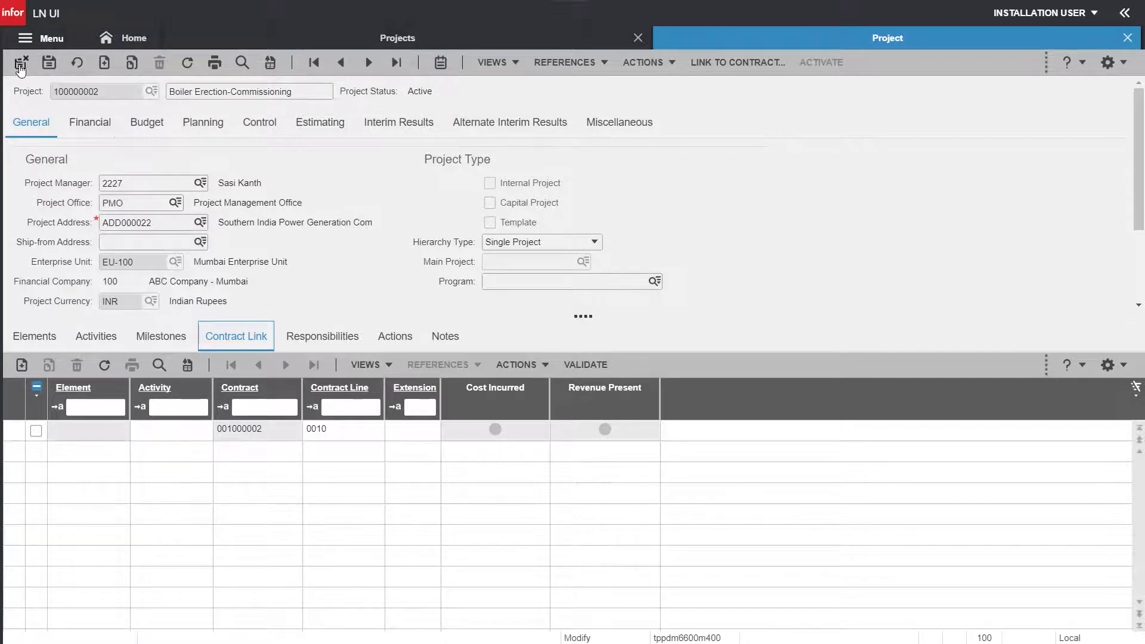
left_click(21, 63)
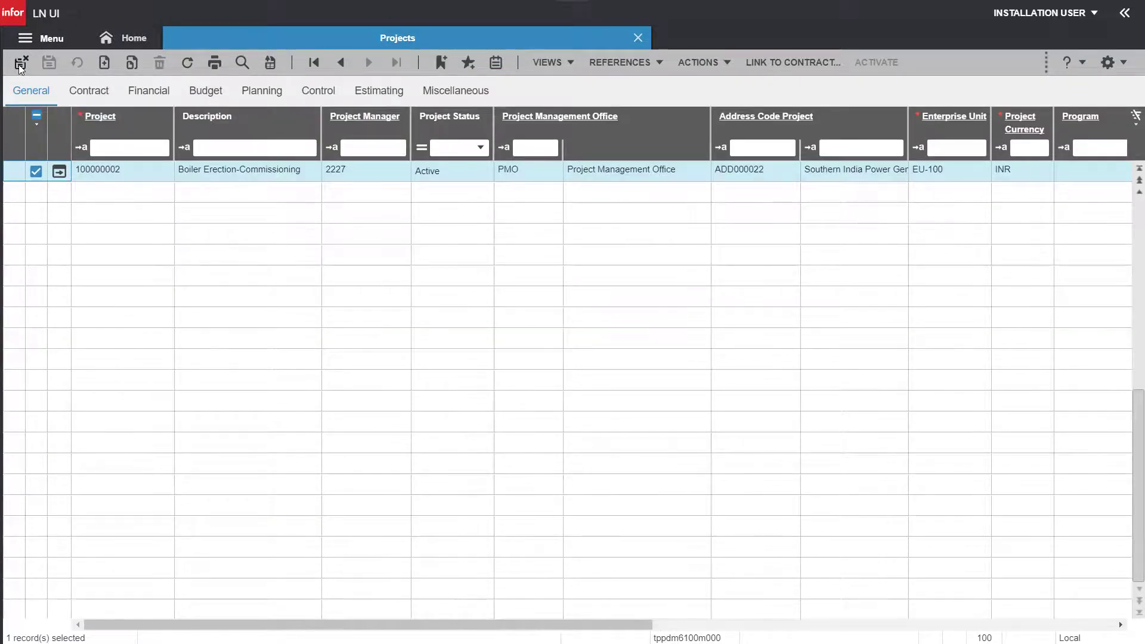
Check project 100000002's budgeted labor costs in Budgeted Project Costs.
left_click(21, 63)
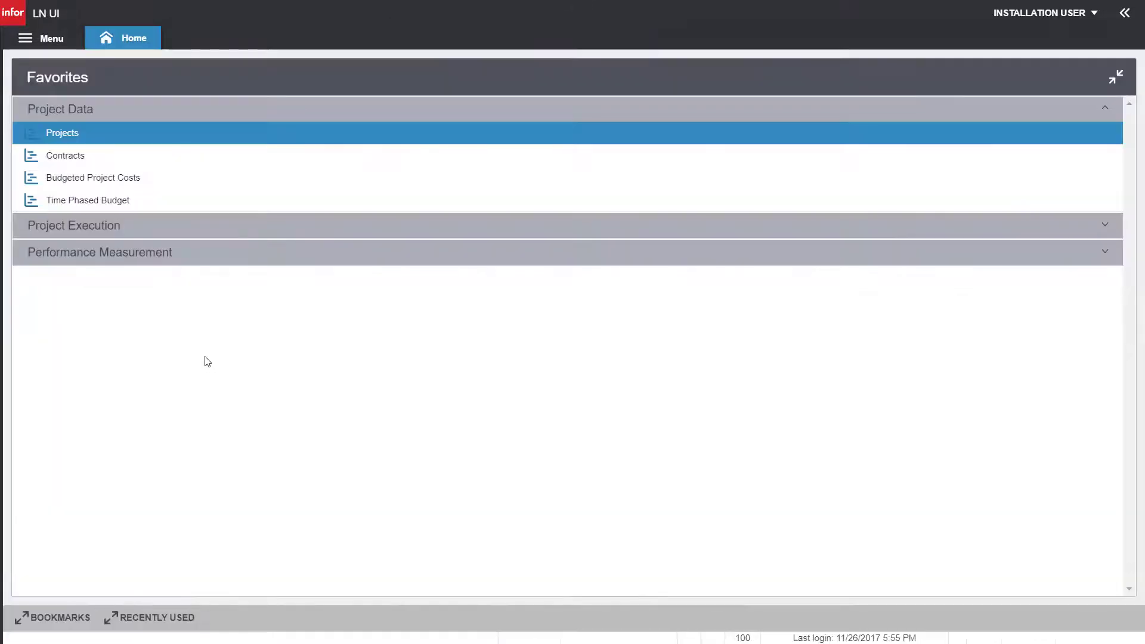
left_click(153, 179)
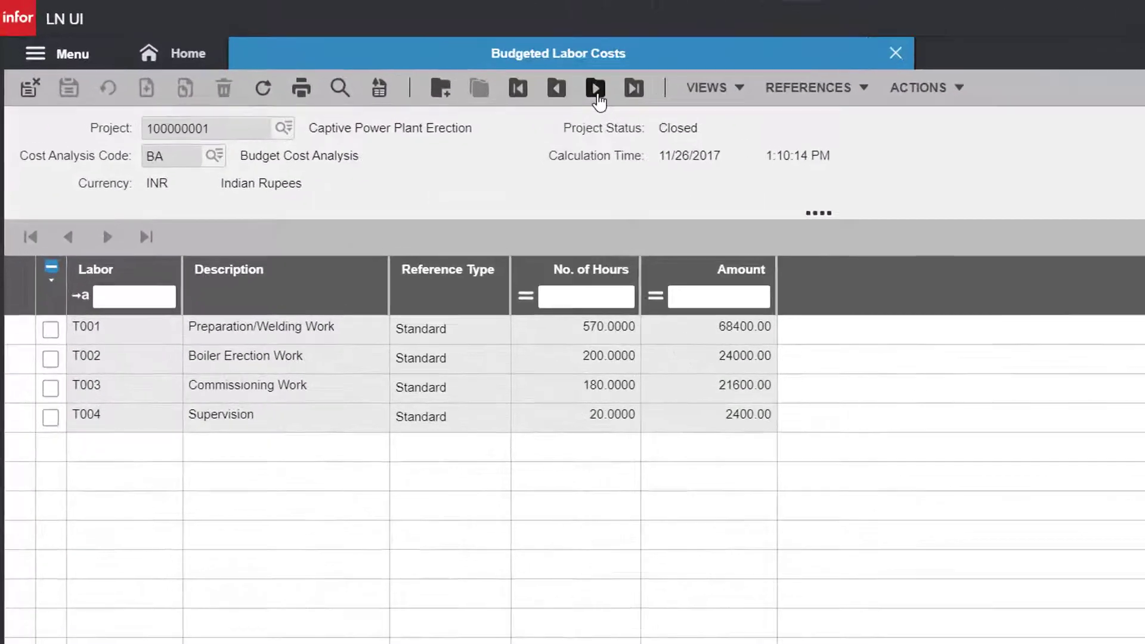
left_click(424, 63)
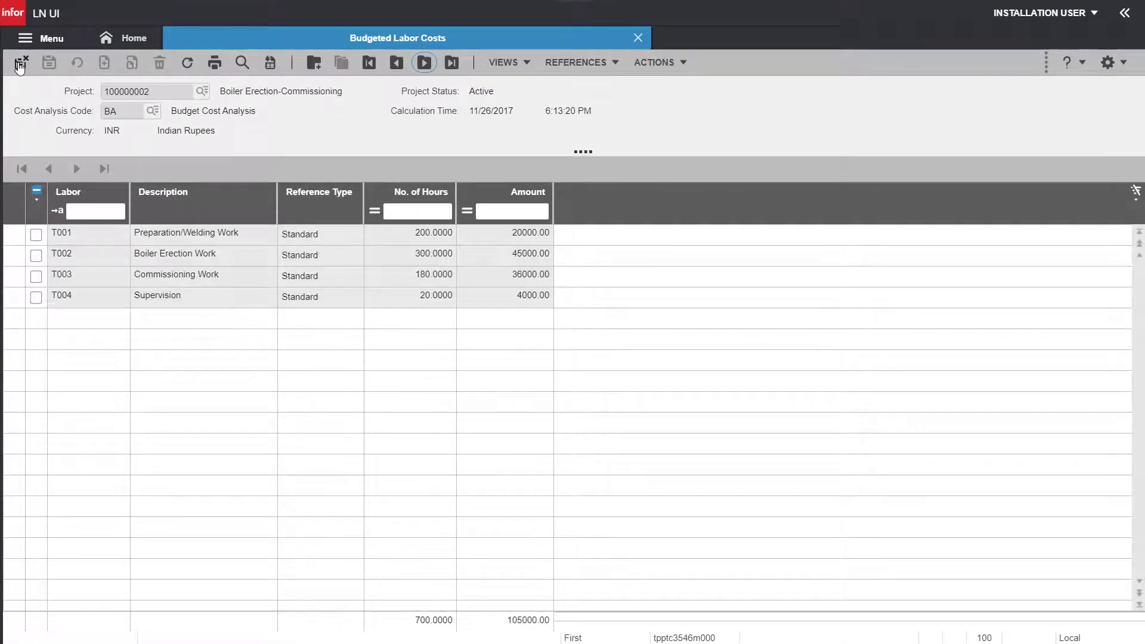
left_click(18, 62)
Check the time-phased budget of 10000.00 INR labor for A101, then collapse Project Data.
left_click(146, 207)
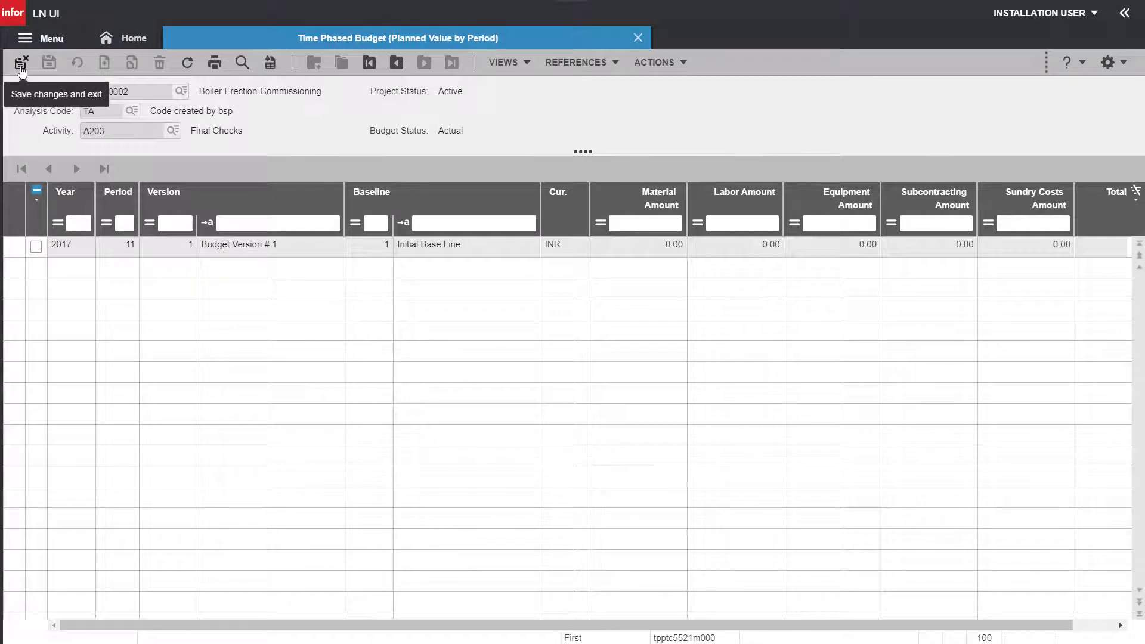
left_click(30, 90)
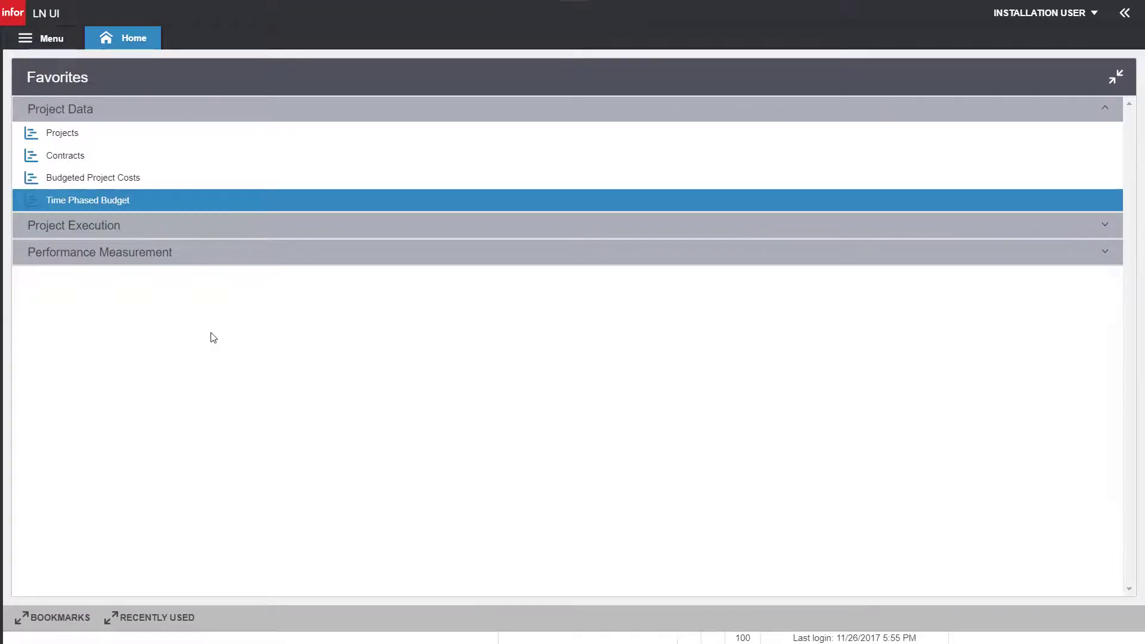
left_click(178, 107)
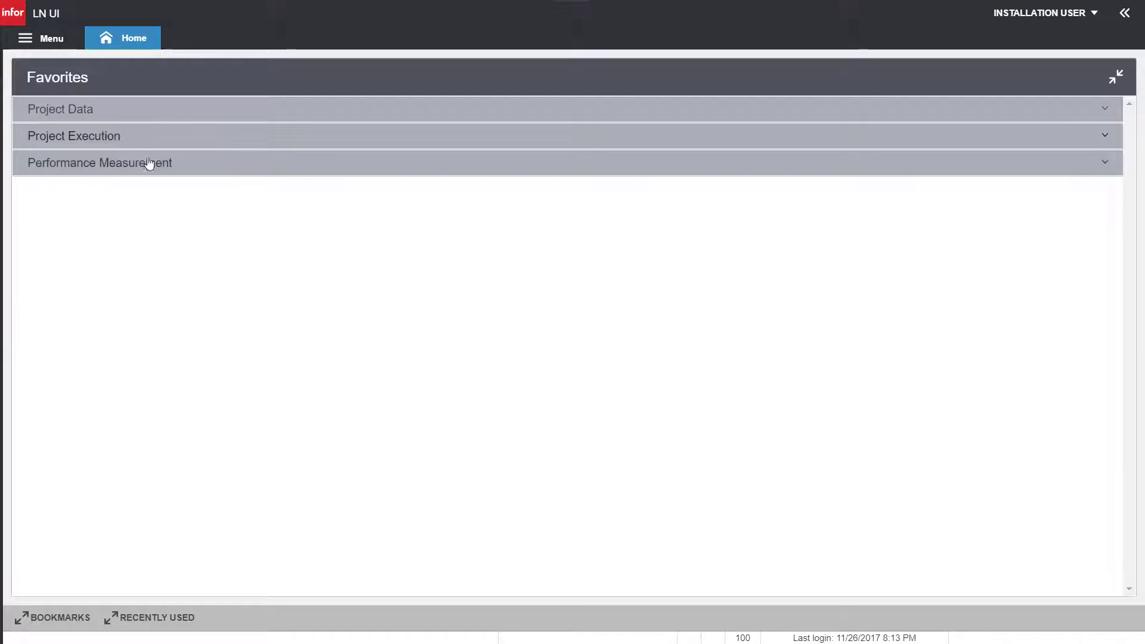
Open project hours entry for the employee, keeping the current year and period.
left_click(116, 139)
left_click(118, 158)
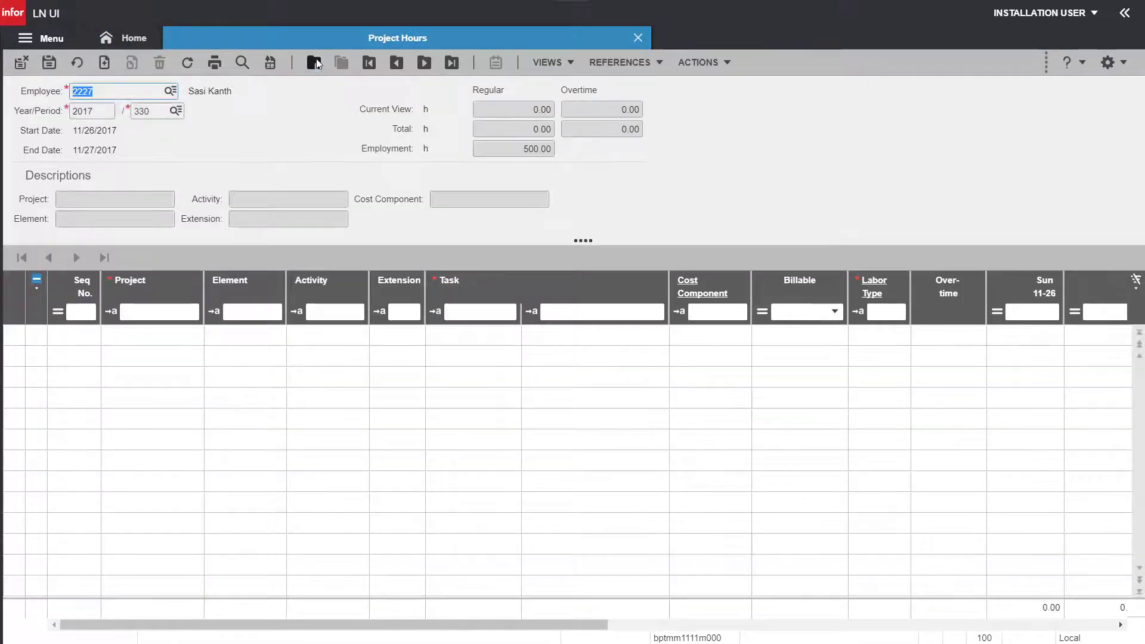
type("9002")
key("Tab")
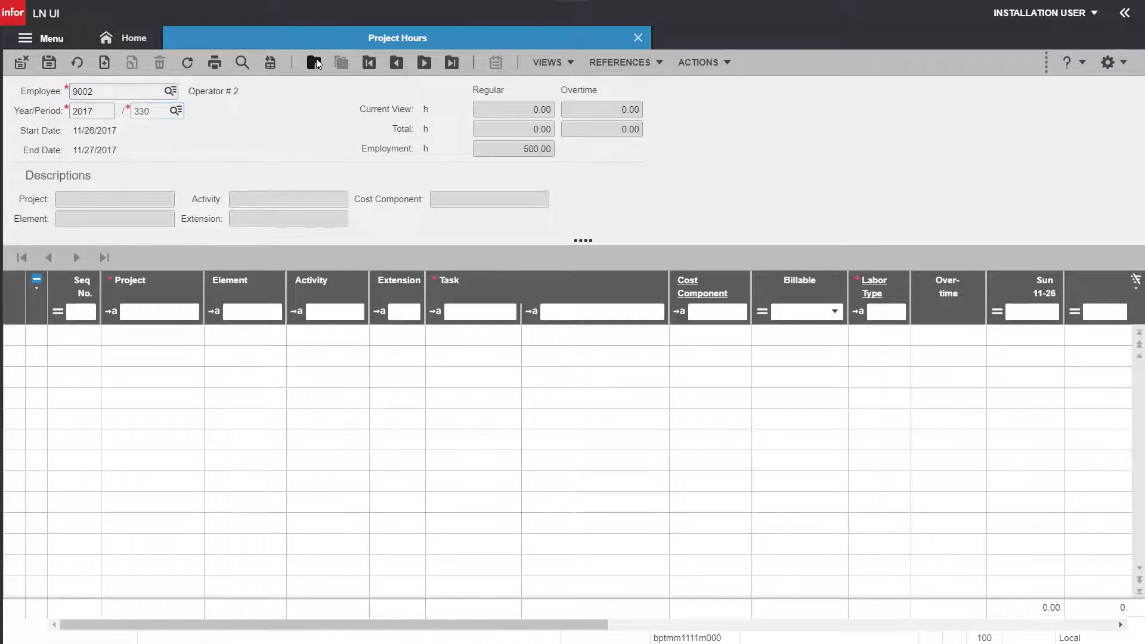
key("Tab")
Add hours line 1: activity A101, task T001 Preparation/Welding Work, 100 Sunday hours.
left_click(316, 58)
key("Tab")
type("a101")
key("Tab")
key("Tab")
key("F2")
left_click(482, 362)
left_click(510, 411)
double_click(41, 324)
key("Tab")
key("Tab")
type("100")
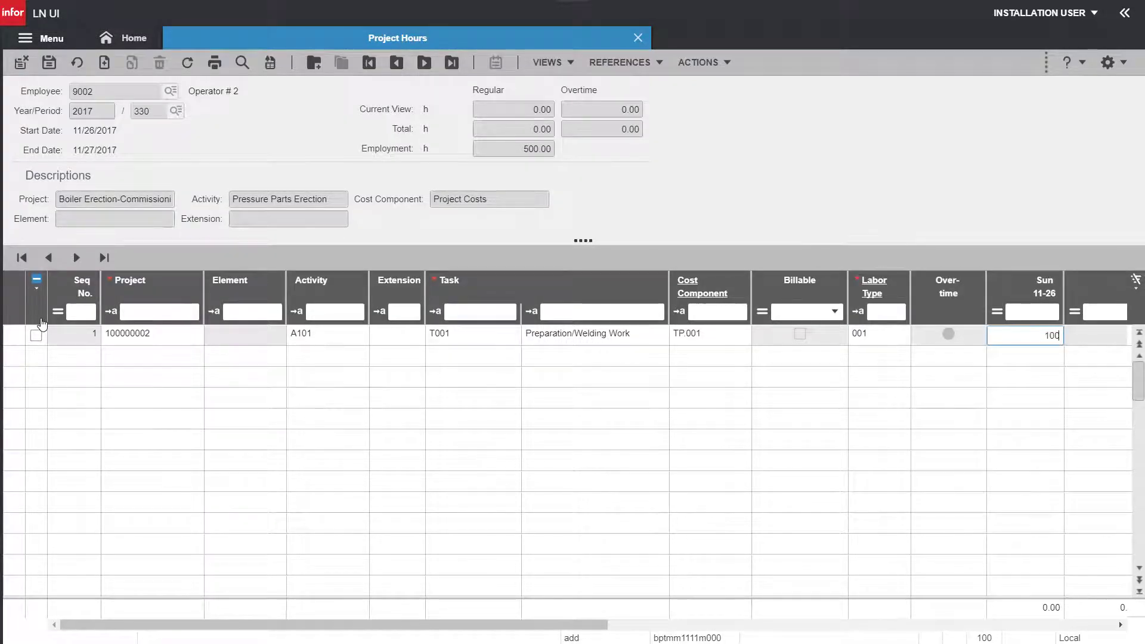
left_click(50, 64)
Add hours line 2: activity A102, task T002 Boiler Erection Work, 350 hours.
left_click(106, 65)
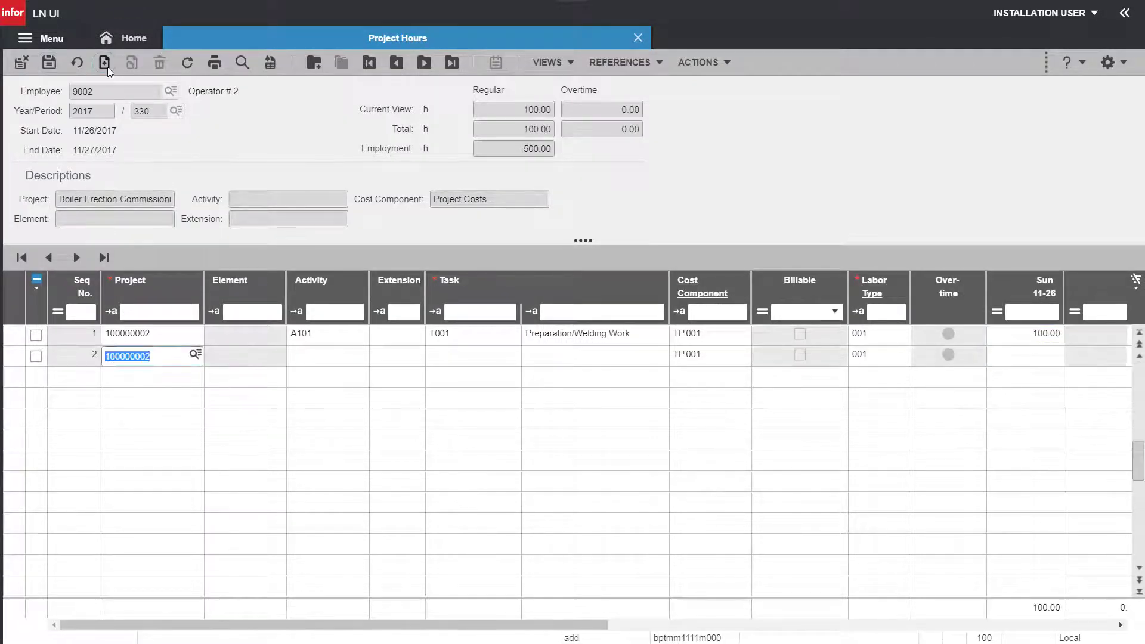
key("Tab")
type("A102")
key("Tab")
key("Tab")
key("F2")
double_click(483, 362)
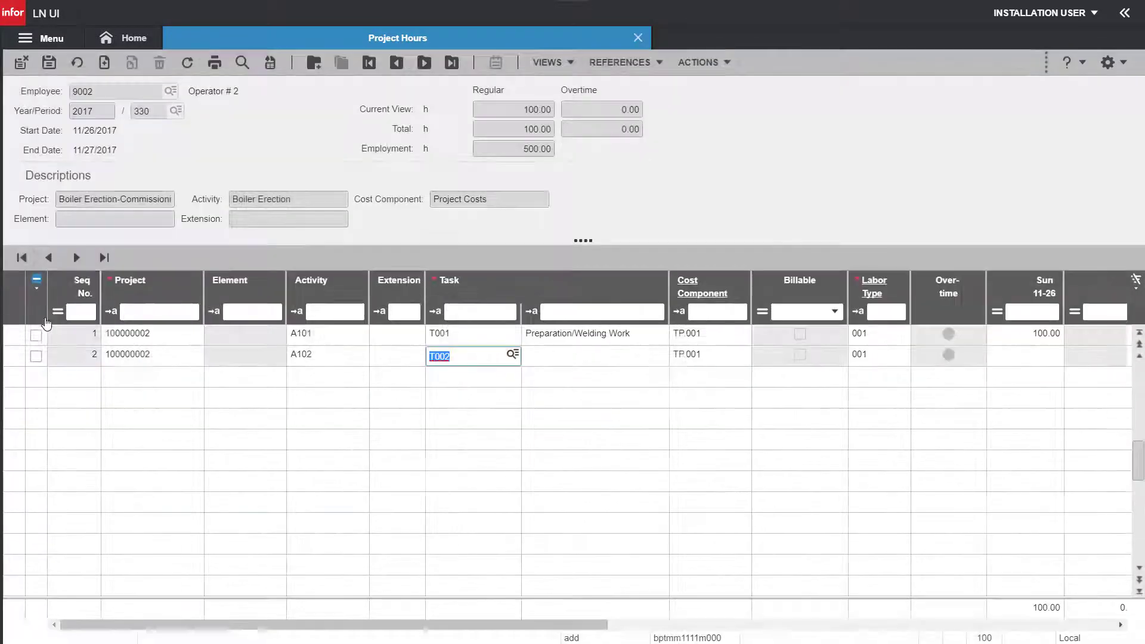
key("Tab")
key("Tab")
key("Tab")
type("350")
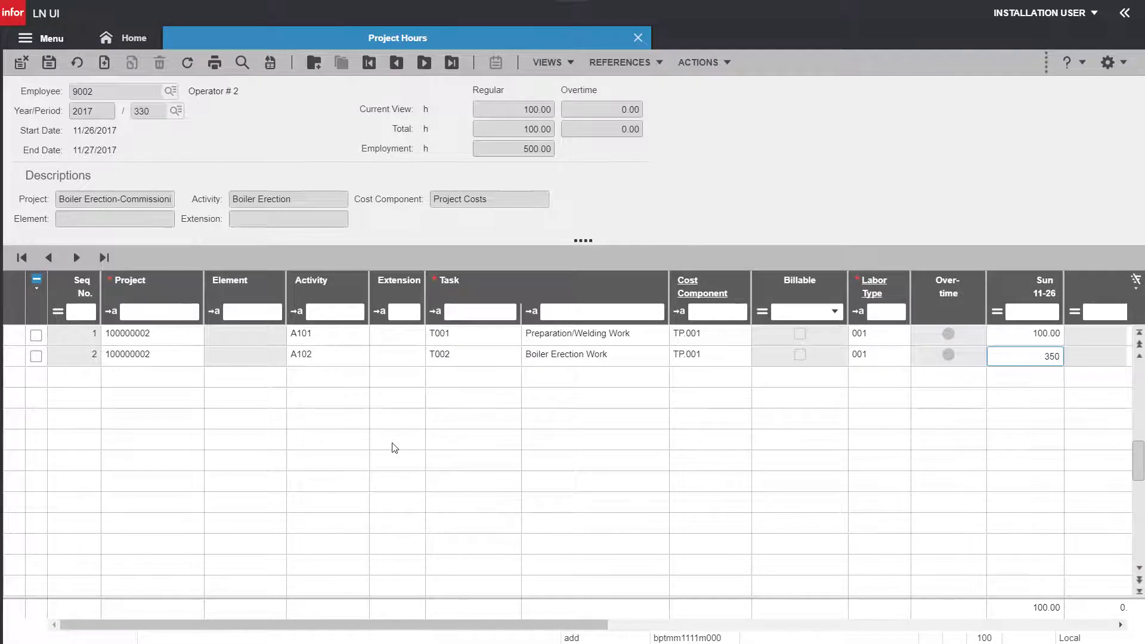
left_click(50, 64)
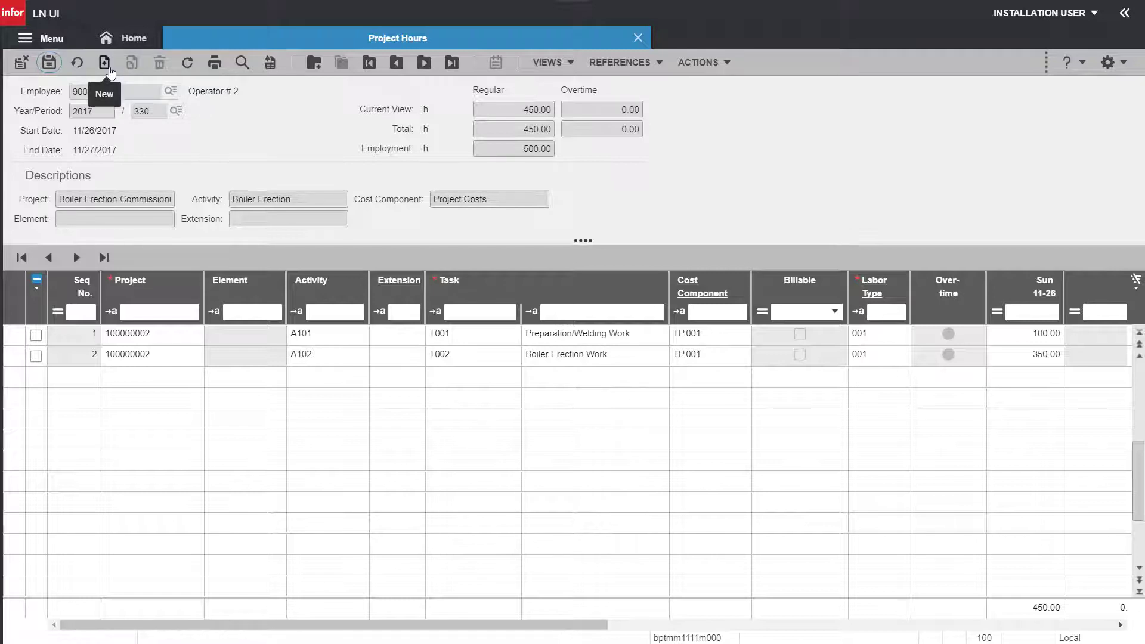
Add hours line 3: activity A201, task T001, 150 Sunday hours.
left_click(110, 70)
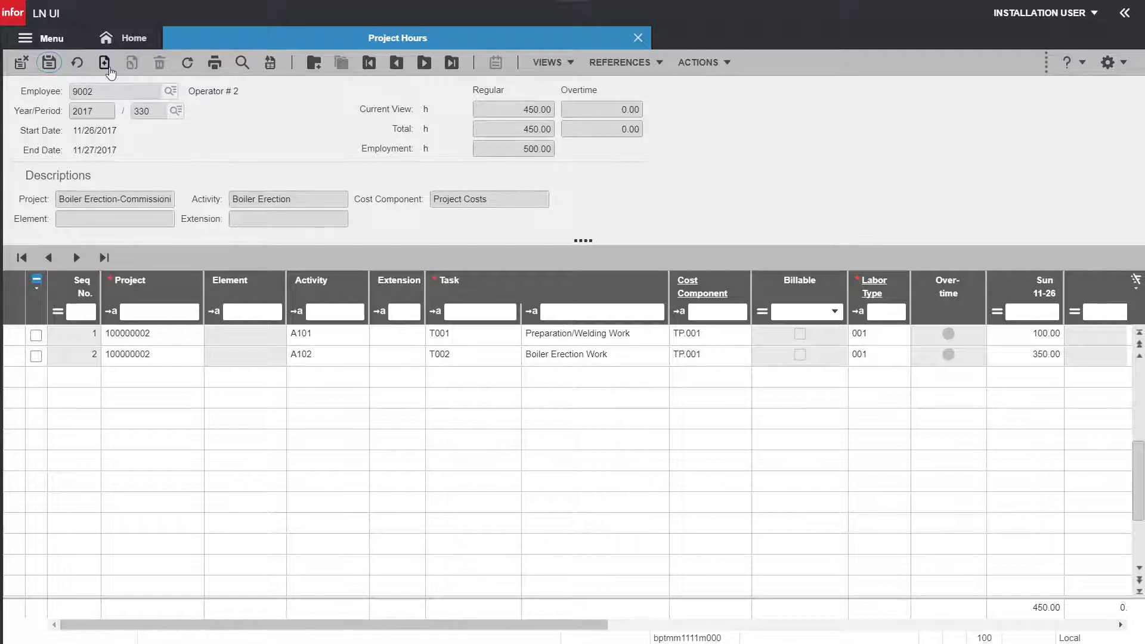
type("A201")
key("Tab")
key("alt+Down")
left_click(484, 360)
left_click(511, 412)
double_click(46, 324)
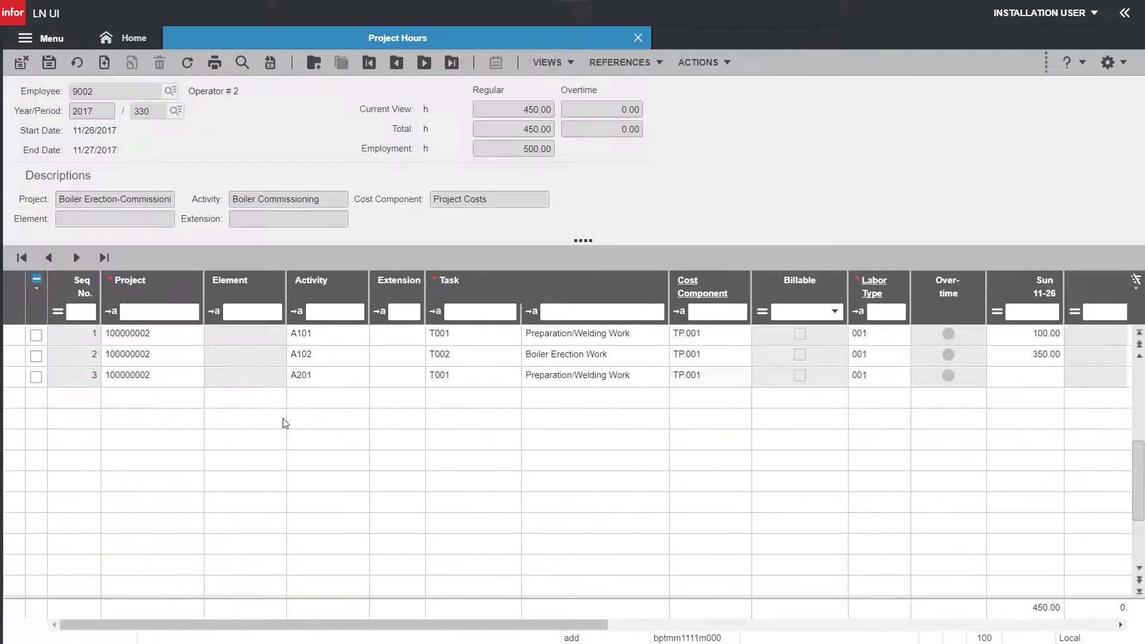
type("150")
key("Tab")
key("Return")
Add hours line 4: activity A202, task T003 Commissioning Work, 230 hours.
left_click(243, 414)
key("Tab")
type("A202")
key("Tab")
key("Tab")
key("alt+Down")
key("Down")
key("Down")
key("Return")
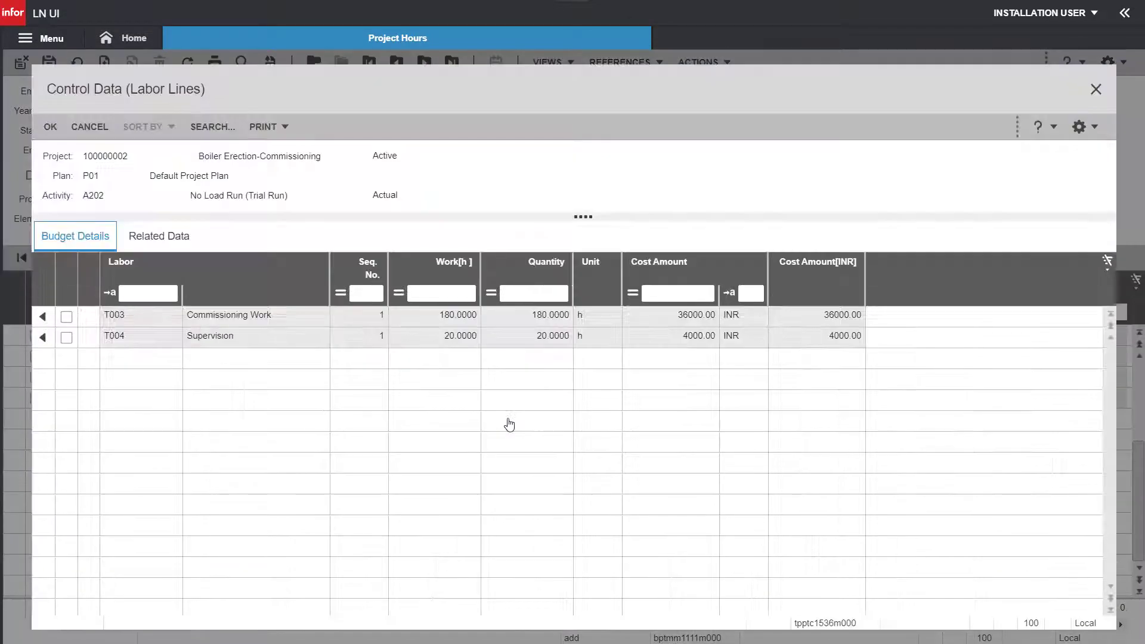
key("Return")
type("230")
key("Tab")
key("Return")
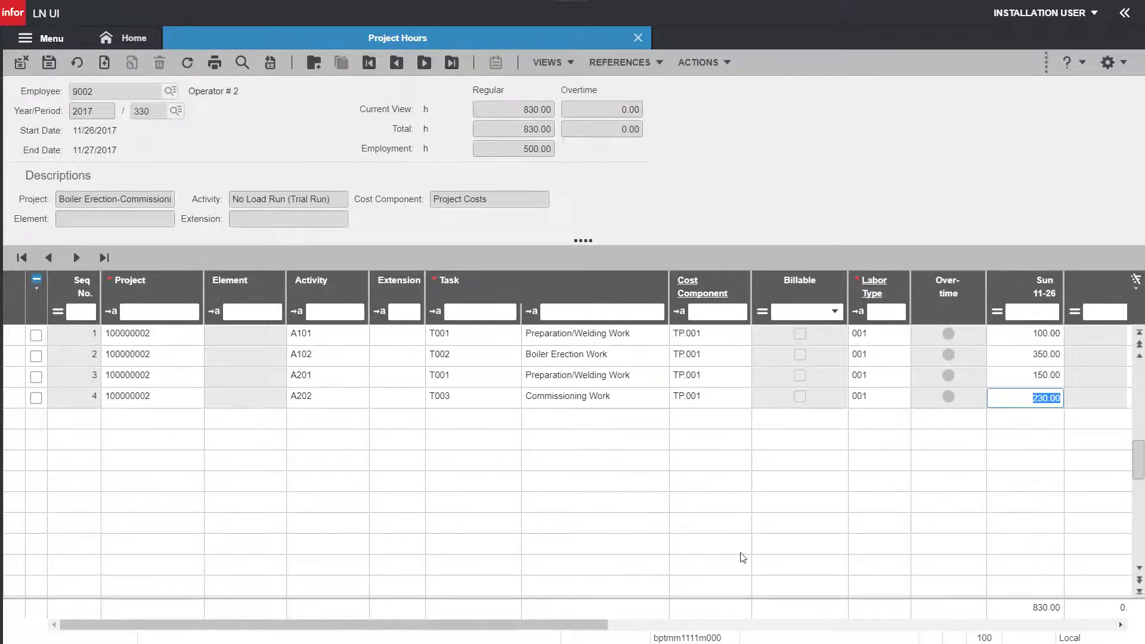
Run Process Hours and Expenses on all four hours lines, then go back Home.
left_click(36, 279)
left_click(700, 62)
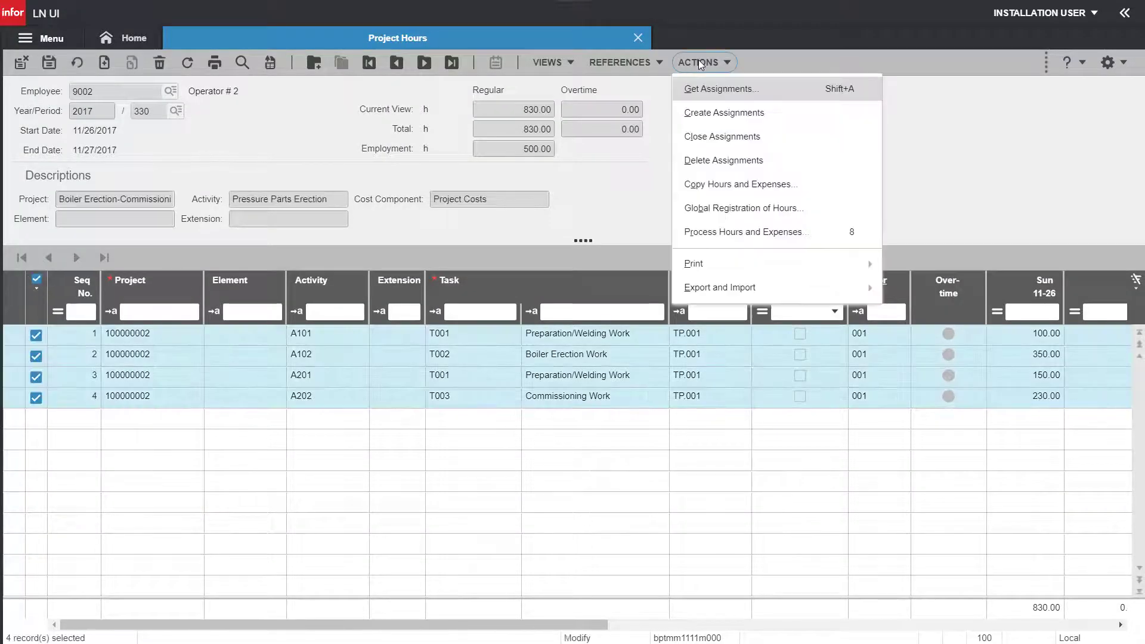
left_click(739, 232)
left_click(414, 162)
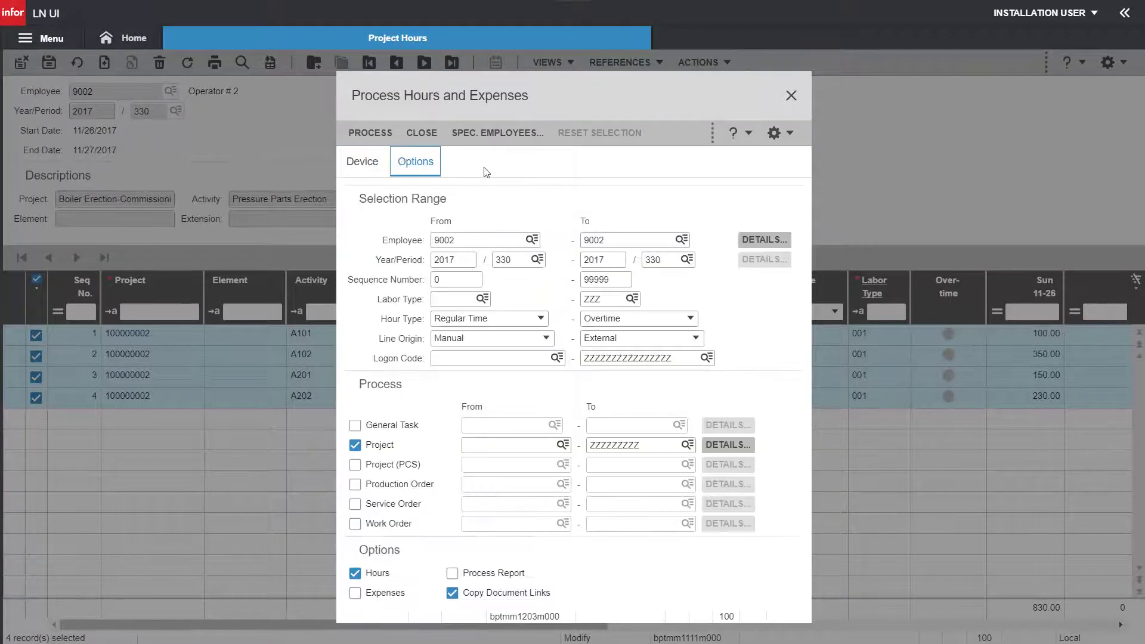
left_click(370, 133)
left_click(306, 189)
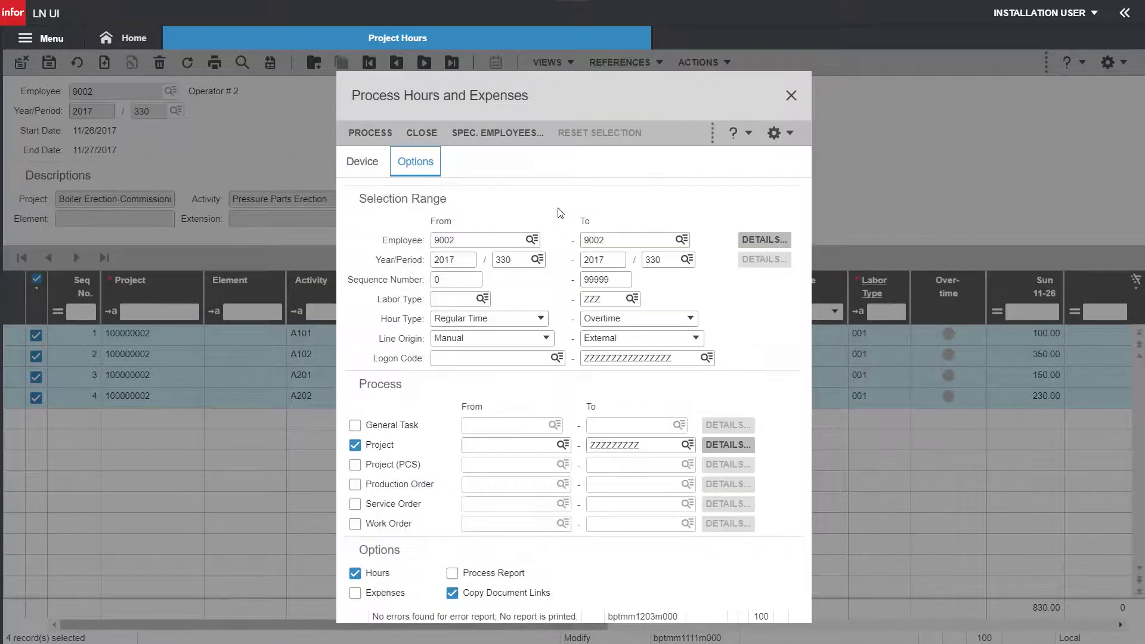
left_click(428, 134)
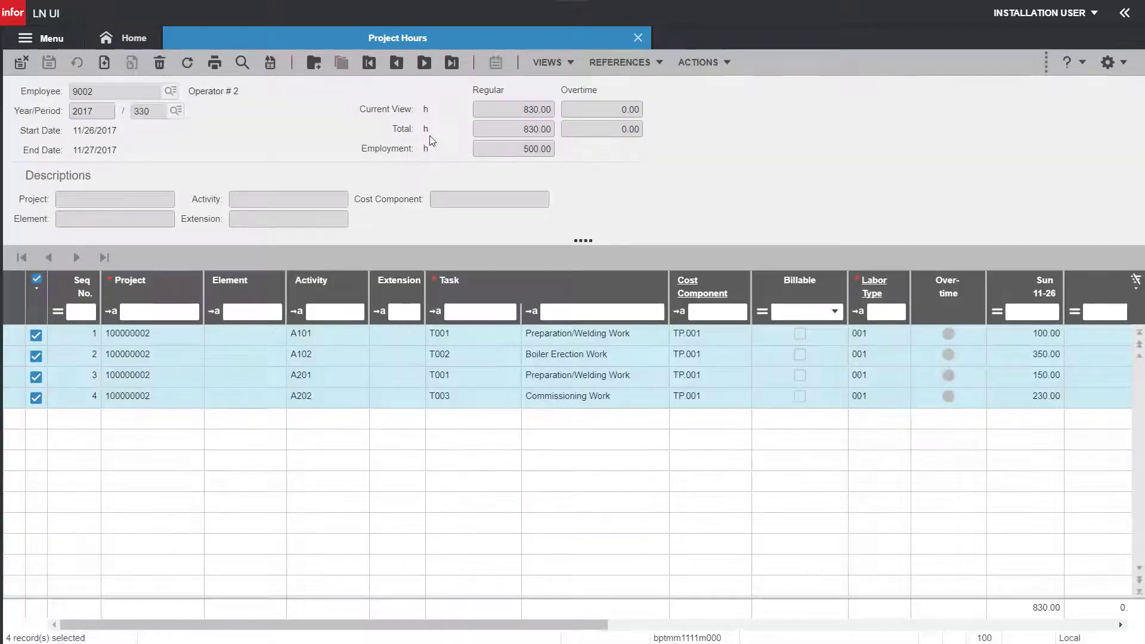
left_click(793, 626)
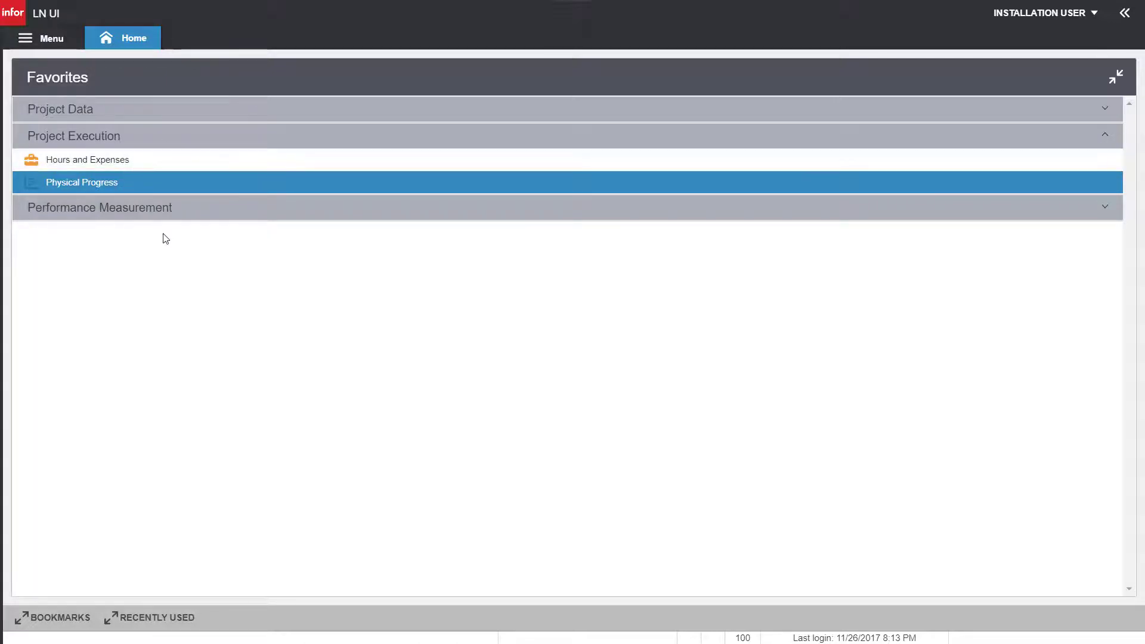
Record physical progress for project 100000002 activity A101 as Reported Completed.
left_click(85, 184)
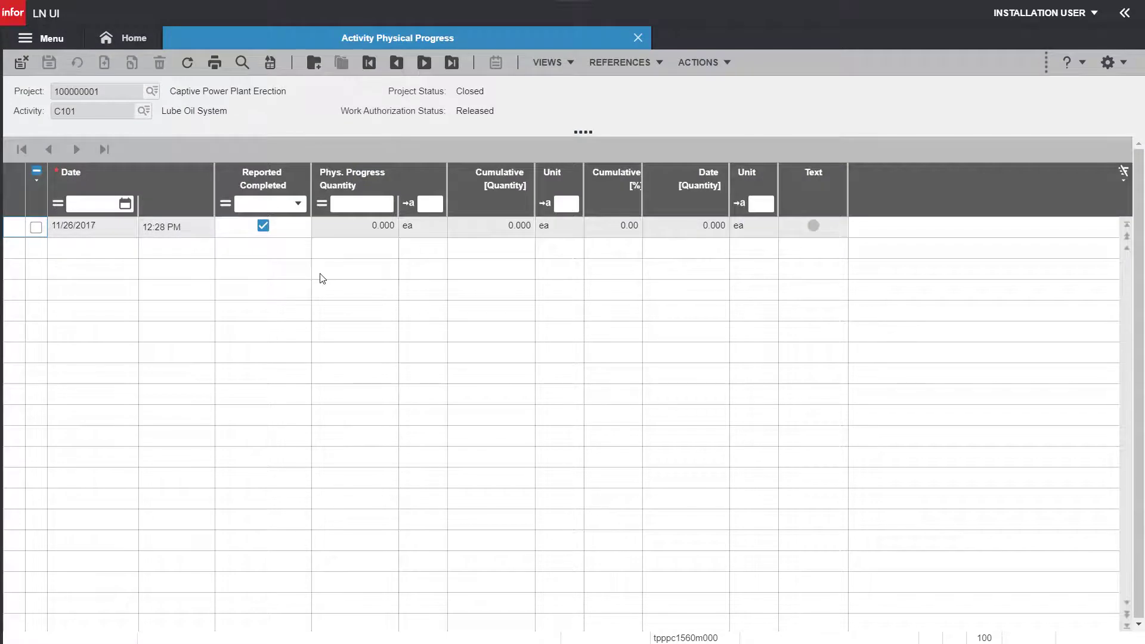
left_click(314, 62)
key("BackSpace")
type("2")
key("Tab")
key("Tab")
left_click(104, 62)
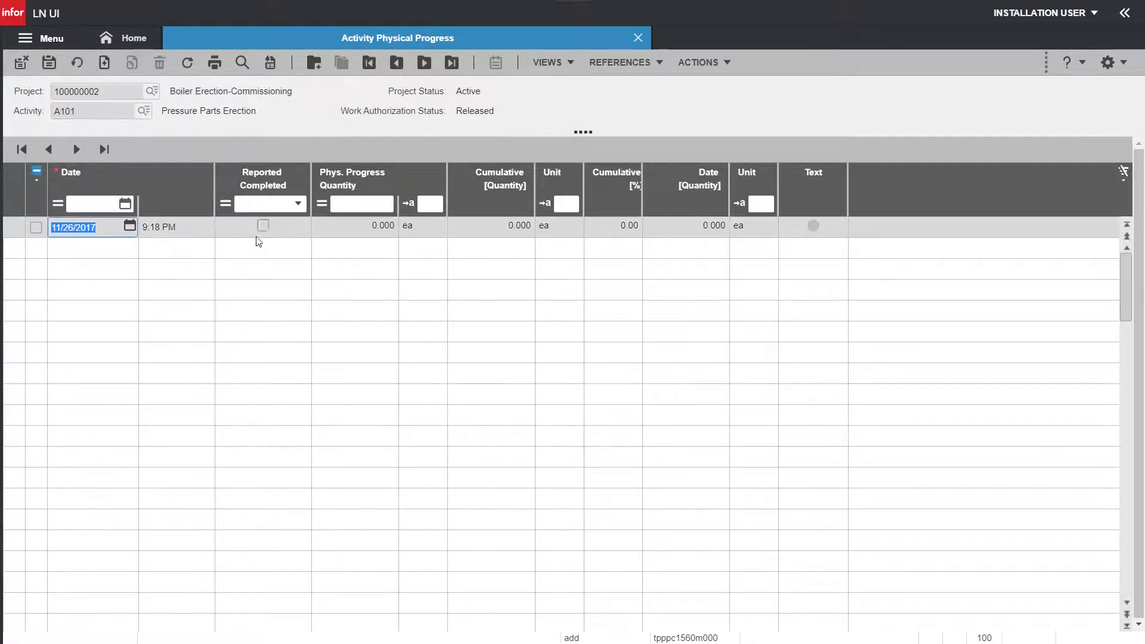
left_click(263, 225)
key("ctrl+s")
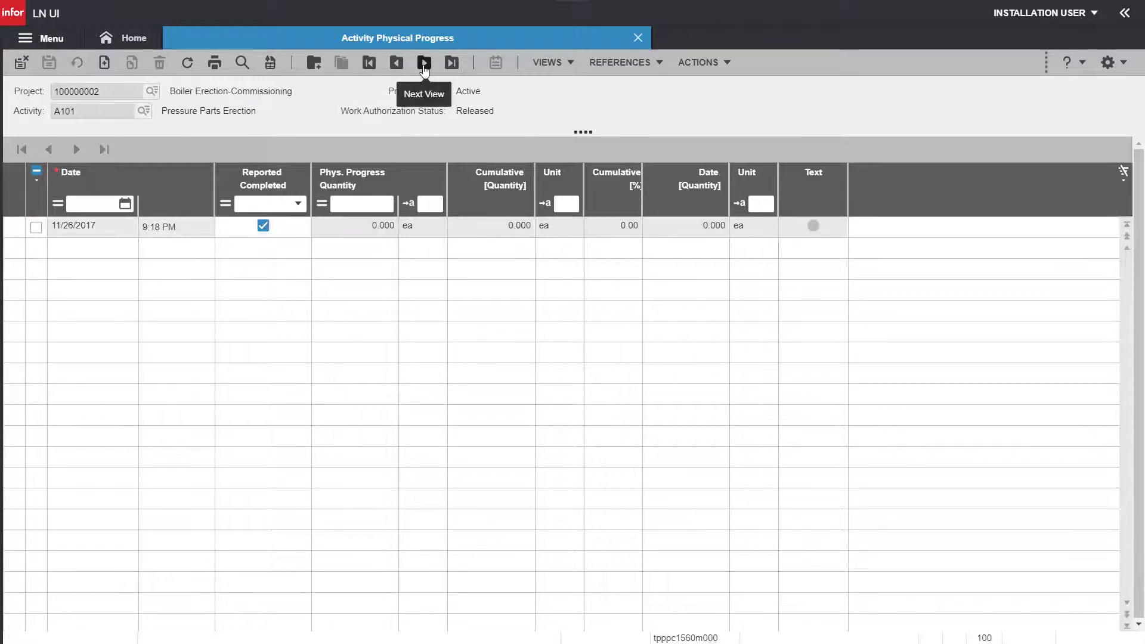
left_click(424, 63)
left_click(490, 395)
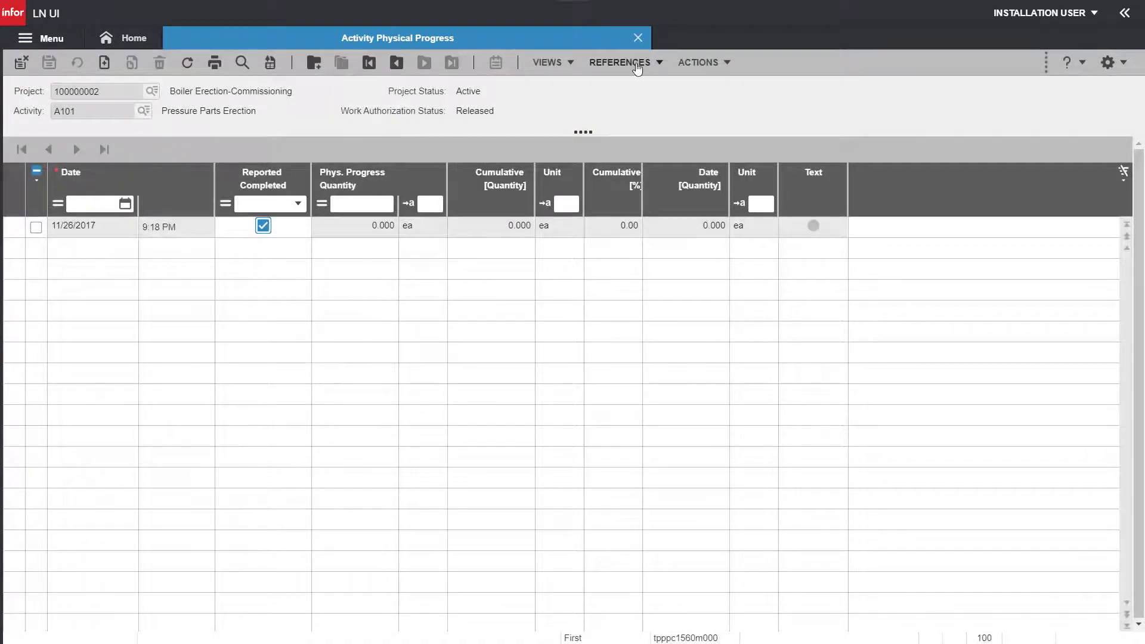
Add and save a physical progress entry for activity A102.
left_click(316, 63)
left_click(105, 62)
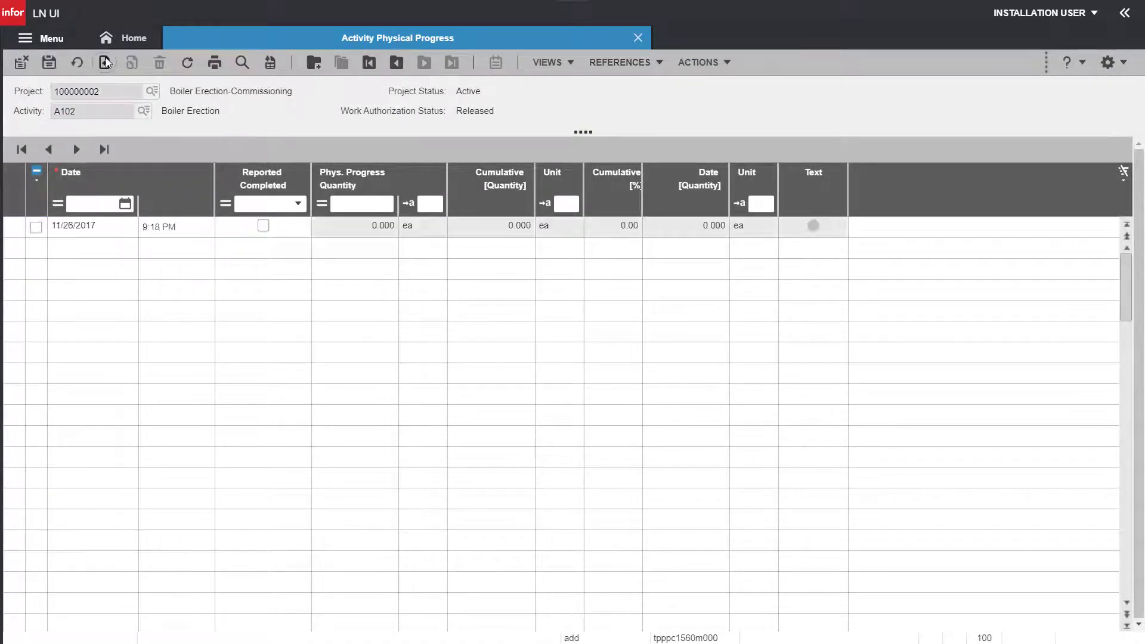
key("ctrl+s")
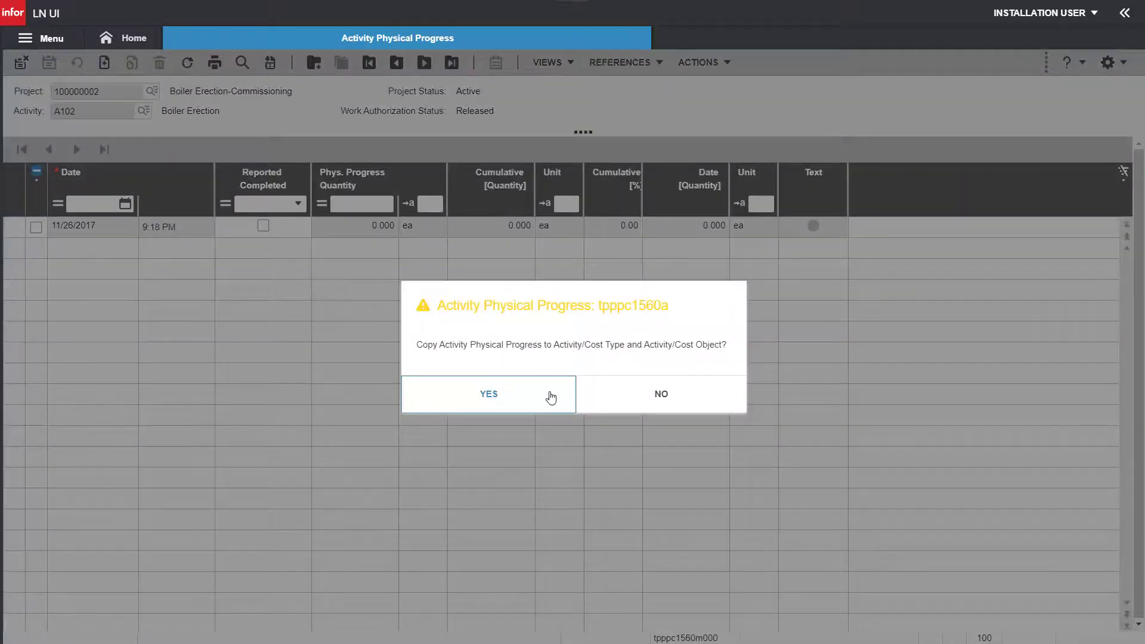
left_click(549, 395)
left_click(373, 314)
Set A101 to 100% progress for all cost types in Physical Progress by Cost Type.
left_click(620, 62)
left_click(644, 110)
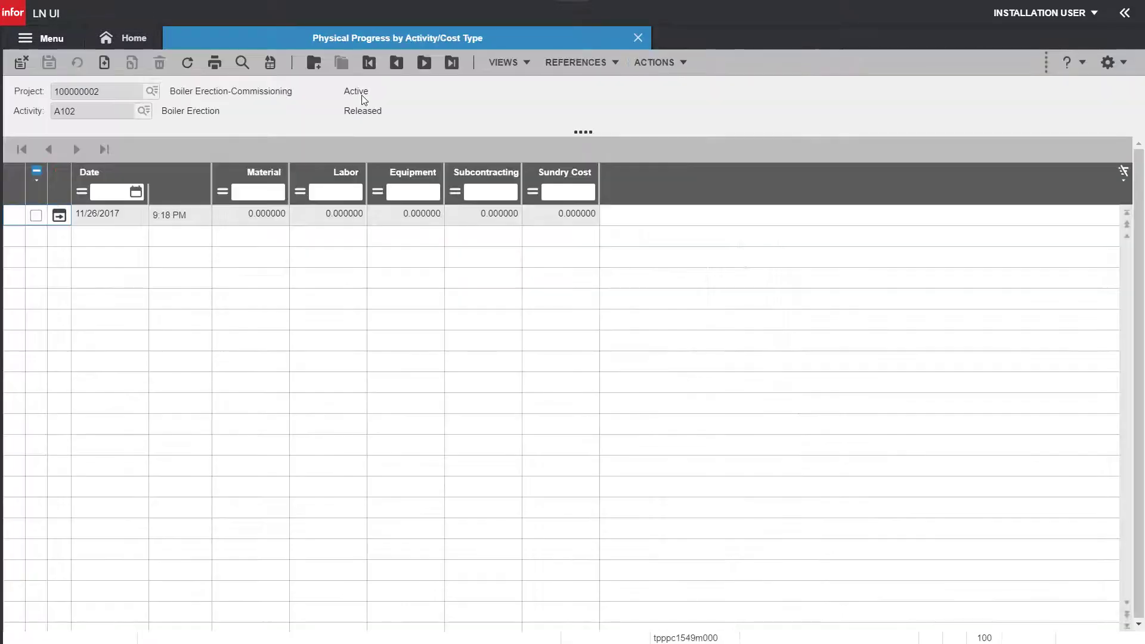
left_click(59, 215)
type("100")
key("Tab")
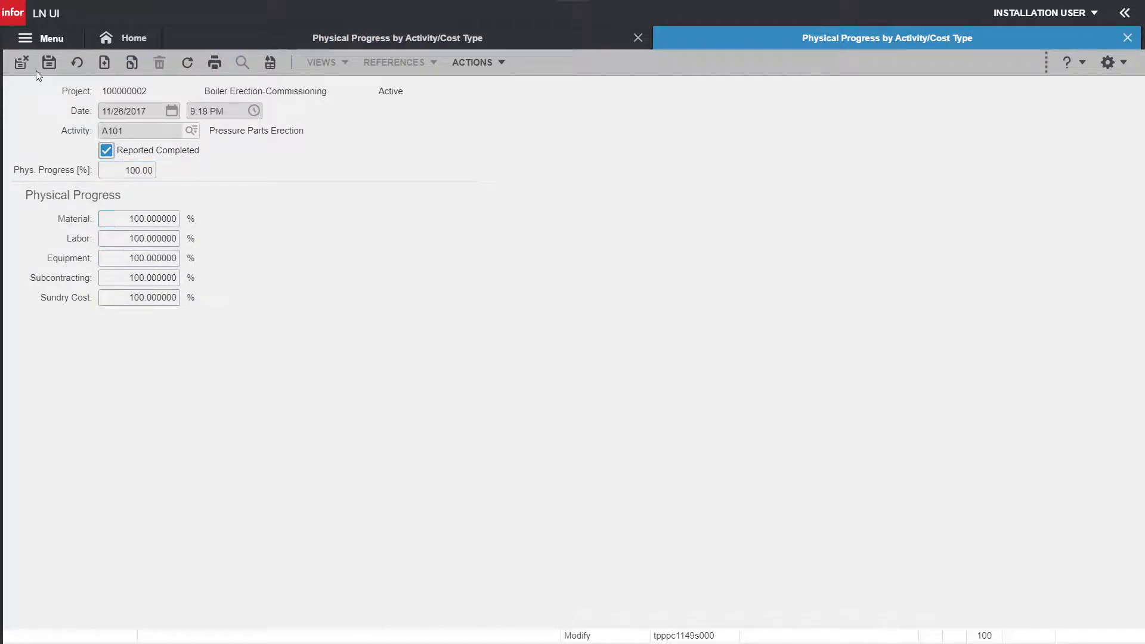
left_click(21, 62)
Set A102 to 80% progress for all cost types.
left_click(424, 62)
left_click(57, 216)
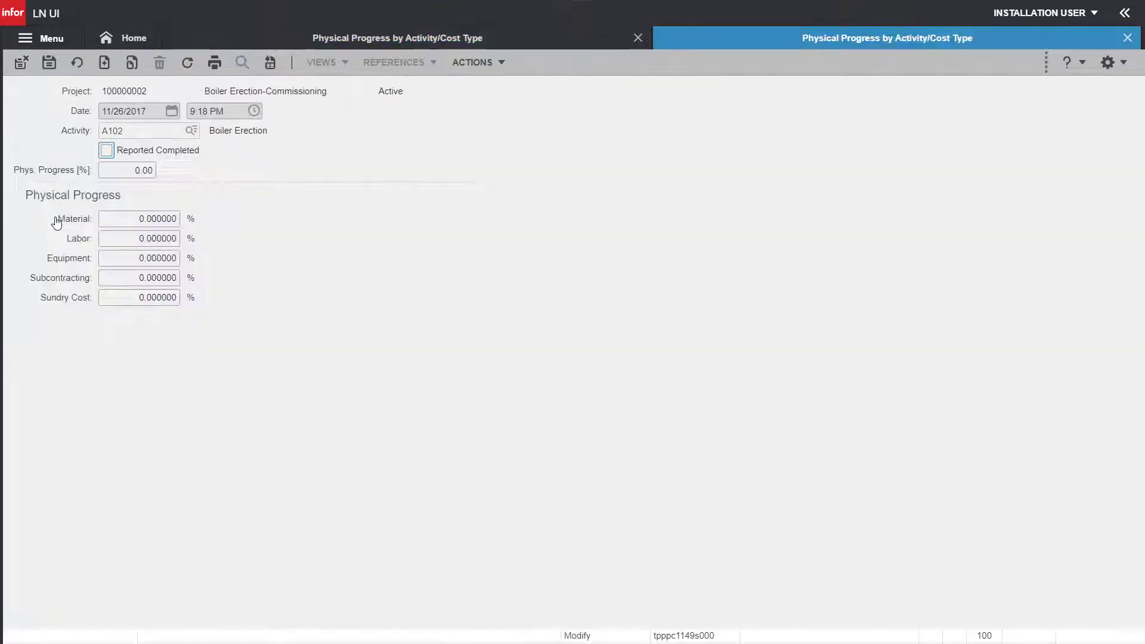
type("80")
key("Tab")
left_click(21, 62)
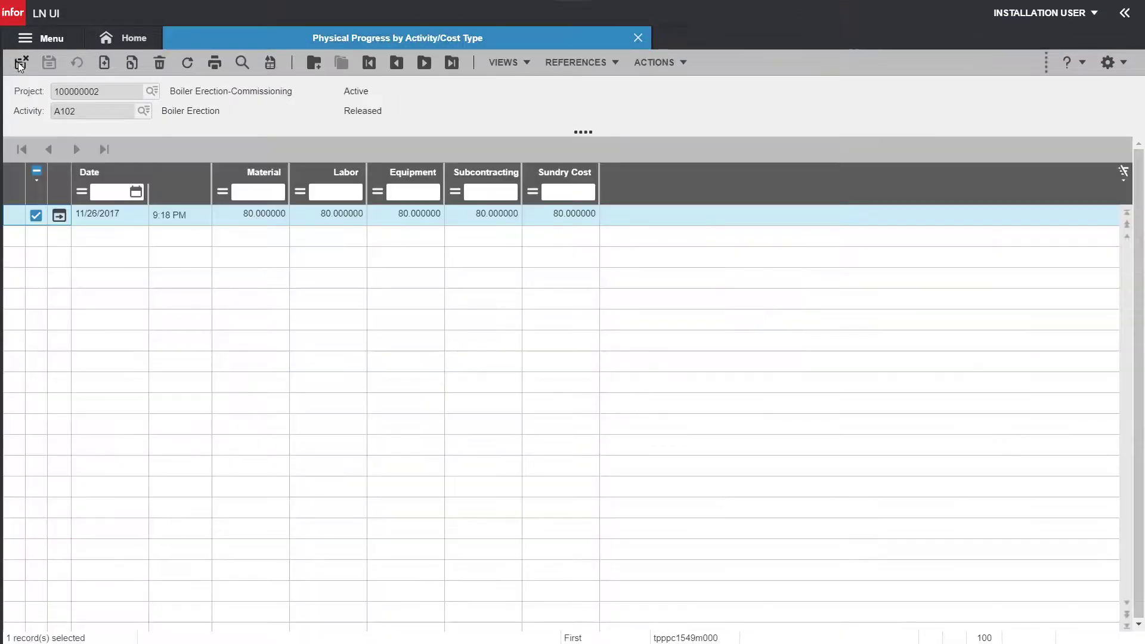
Close the progress session and open Generate Performance Measurement from the Performance Measurement group.
left_click(21, 62)
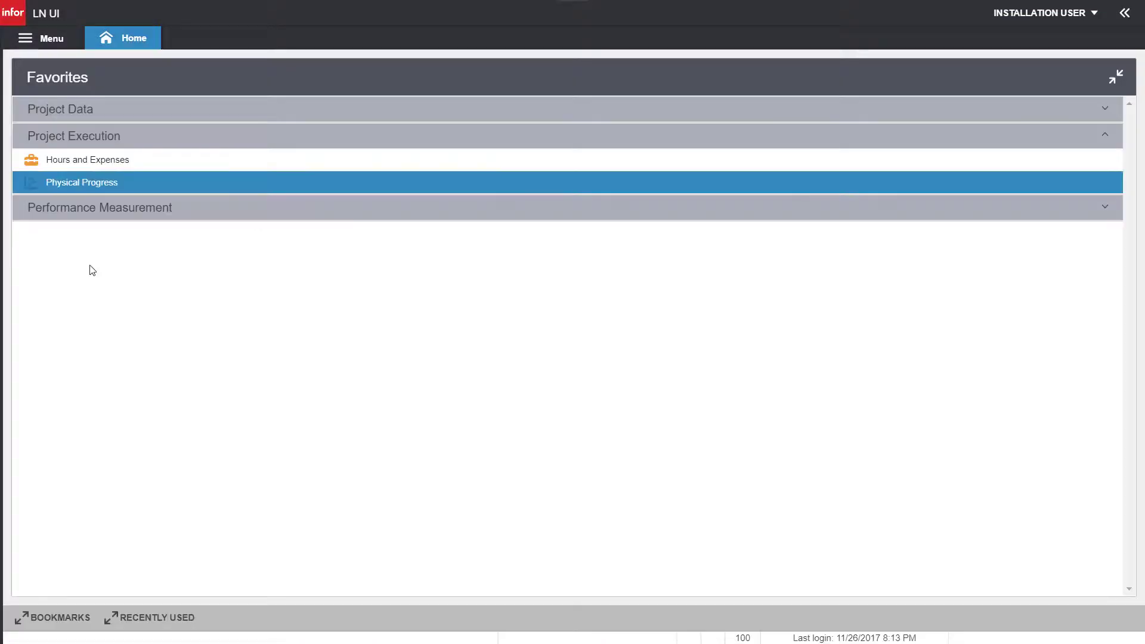
left_click(67, 136)
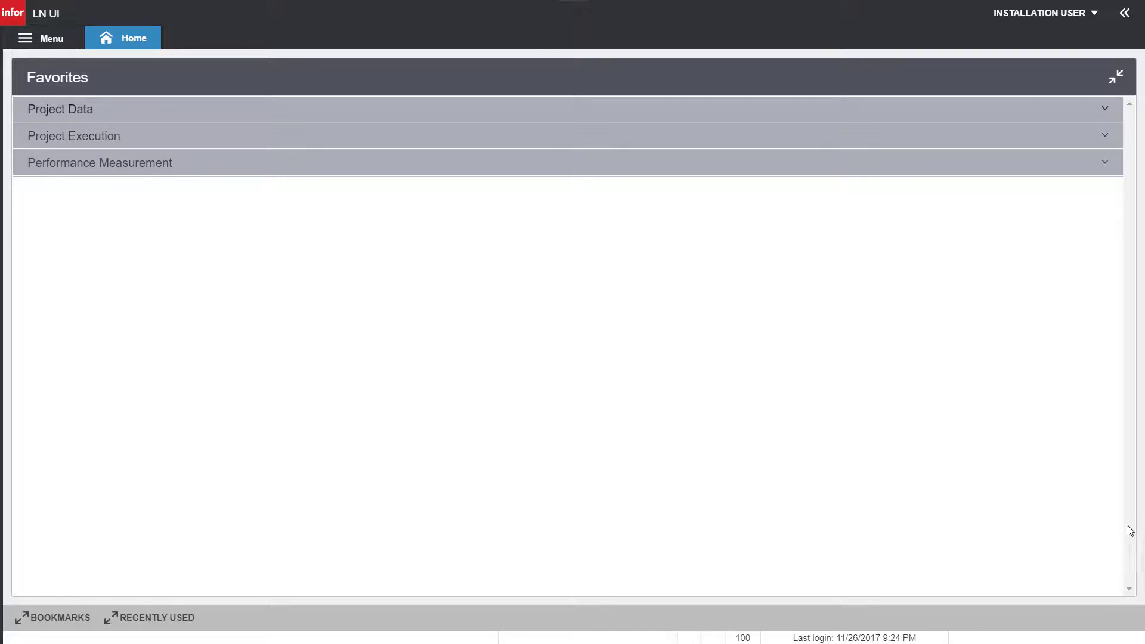
left_click(150, 166)
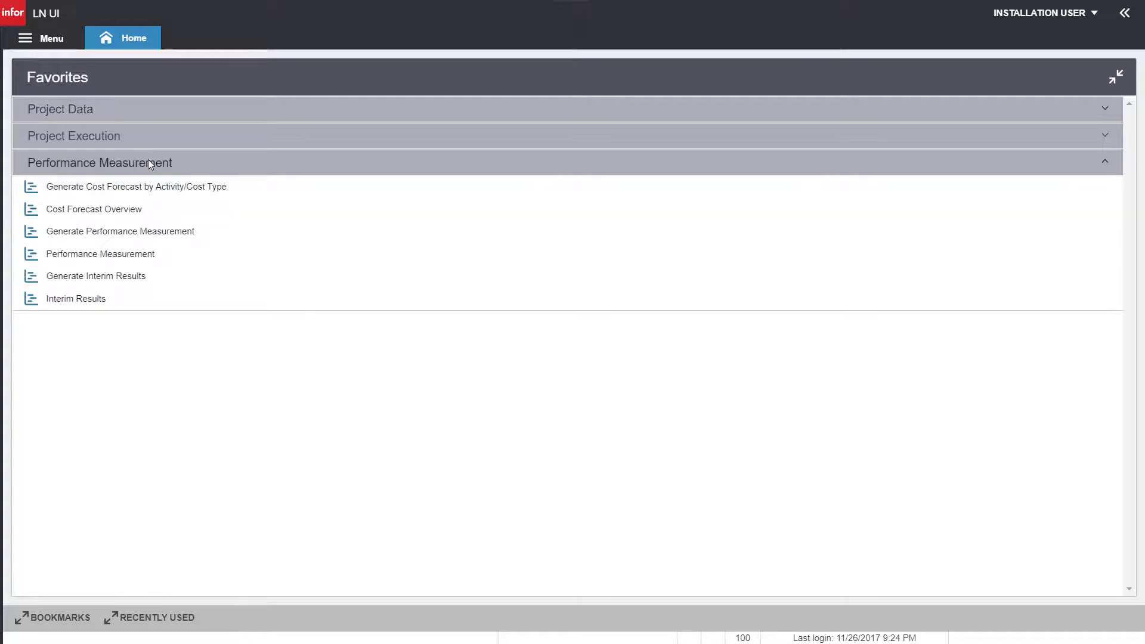
left_click(145, 234)
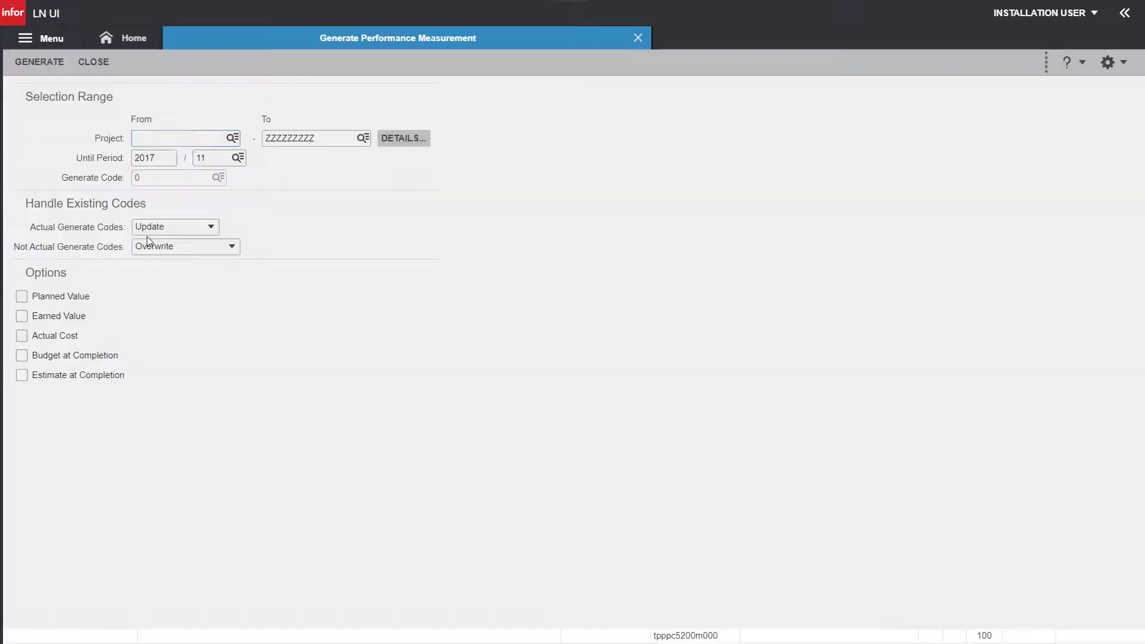
Set project 100000002, generate code 1, and include planned, earned, actual, BAC and EAC values.
type("100000002")
key("Tab")
key("Tab")
key("Tab")
key("Tab")
key("Tab")
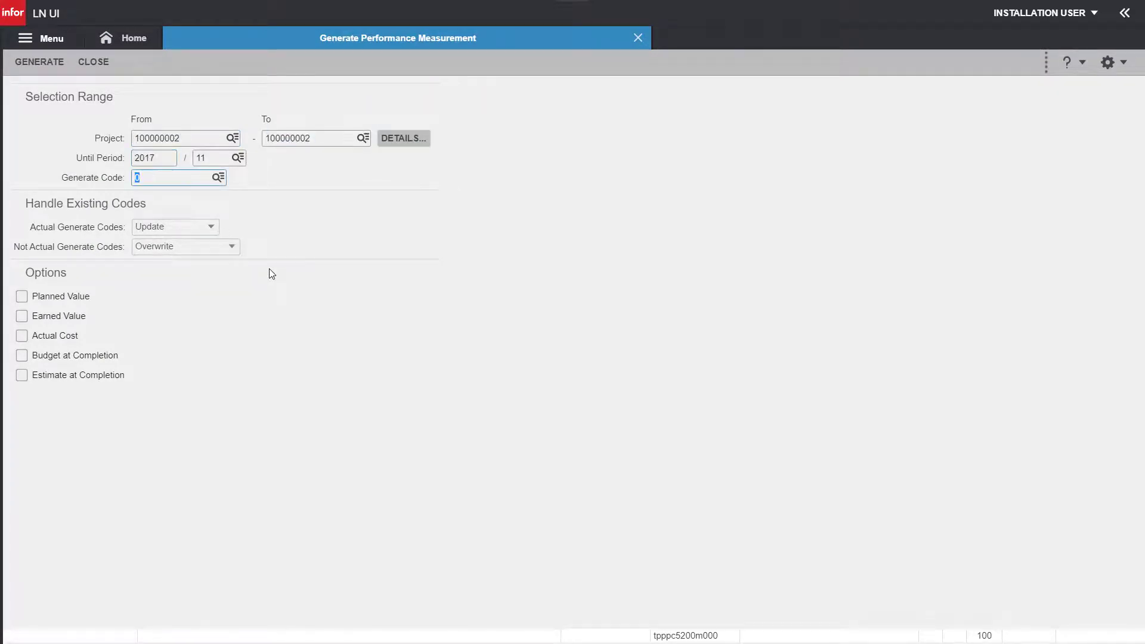
type("1")
key("Tab")
key("Tab")
key("shift+Tab")
key("space")
key("Tab")
key("space")
key("Tab")
key("space")
key("Tab")
key("space")
key("Tab")
key("space")
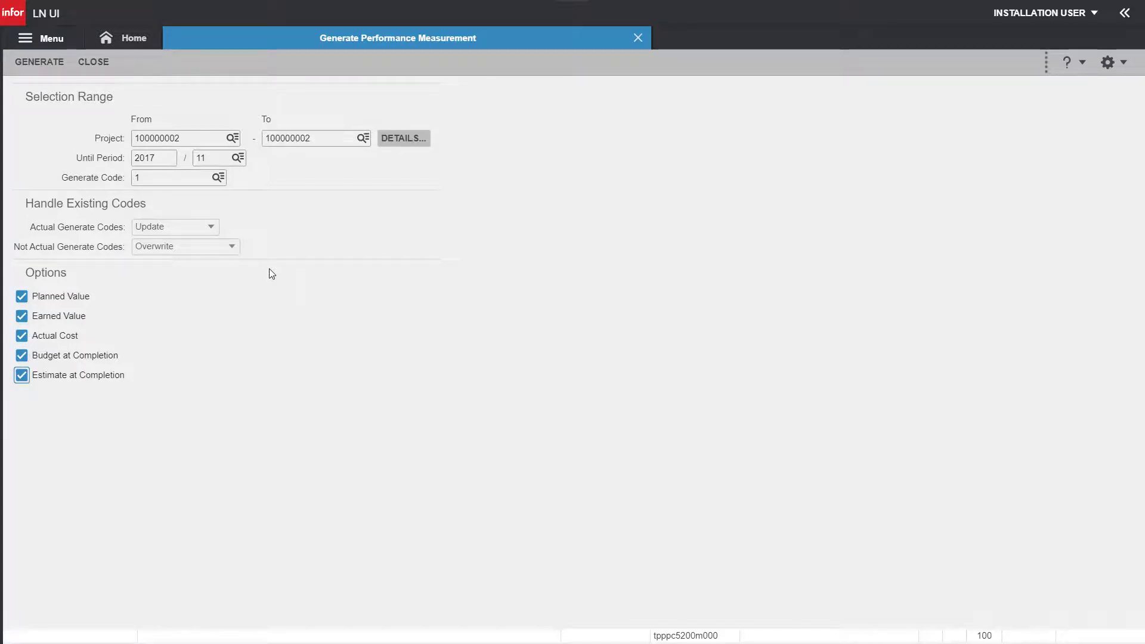
Generate the measurement to output device D and close the form.
left_click(20, 70)
type("D")
left_click(293, 190)
left_click(84, 62)
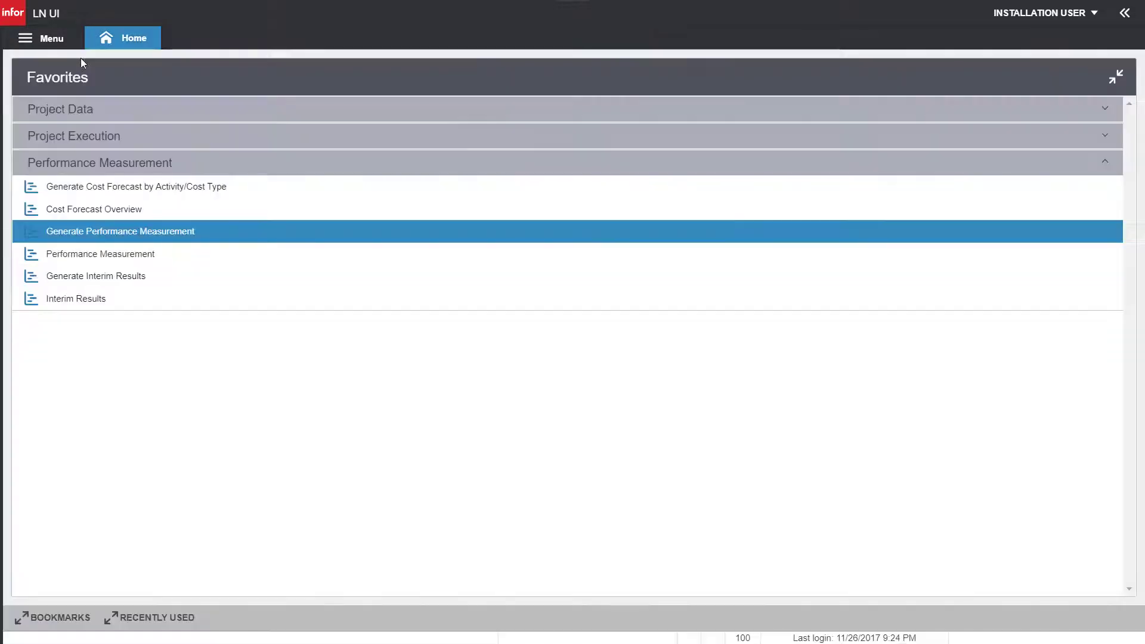
Show project 100000002's code 1 cumulative PV, EV, actual cost and variances per activity.
left_click(153, 263)
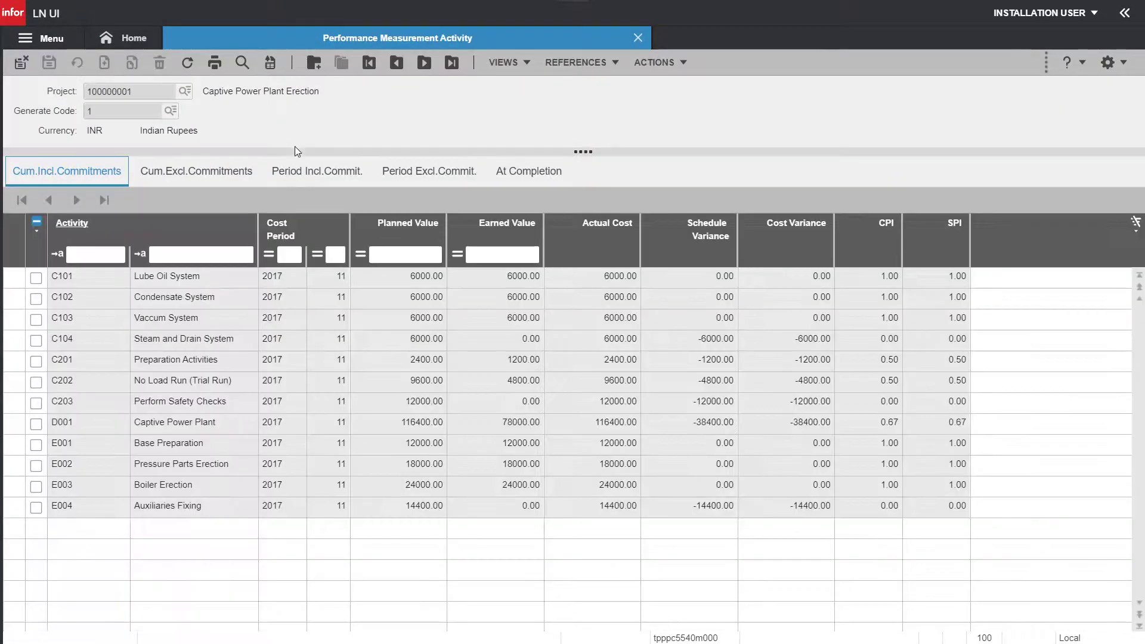
left_click(424, 62)
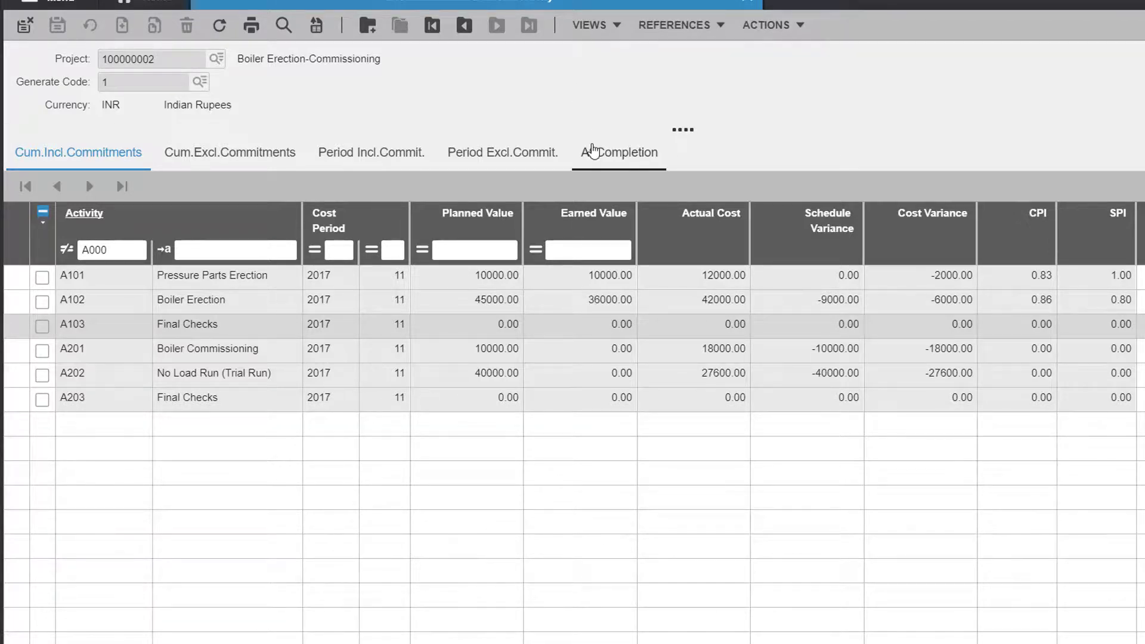
Show the At Completion figures, where each activity's BAC equals EAC with 0.00 variance.
left_click(588, 149)
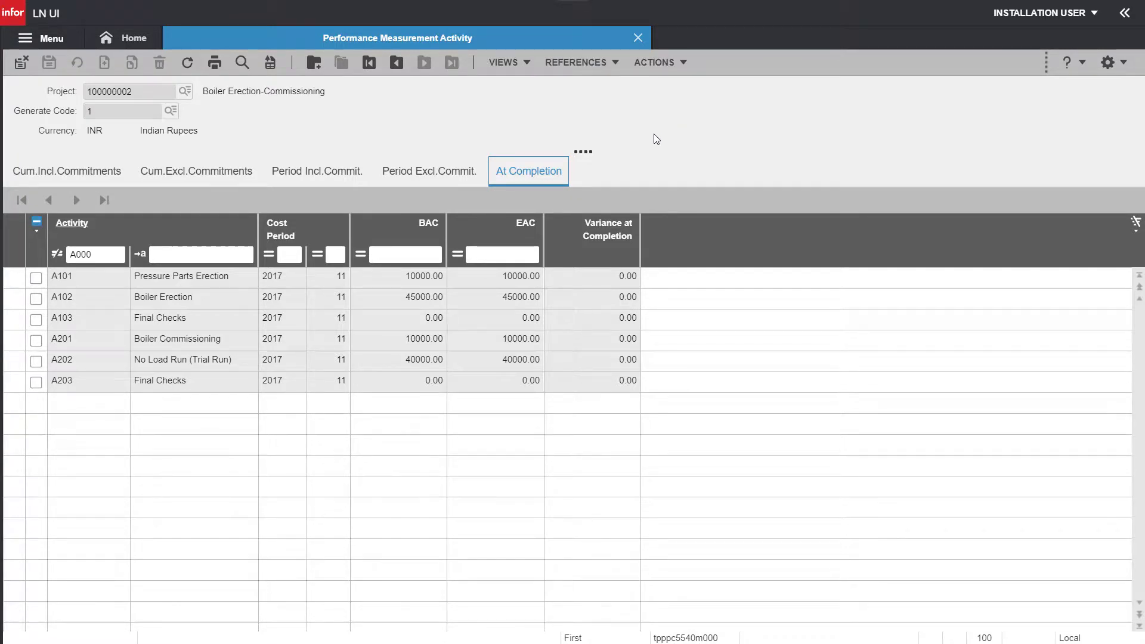
Open the cost-type cost forecast for project 100000002 activity A101.
left_click(141, 47)
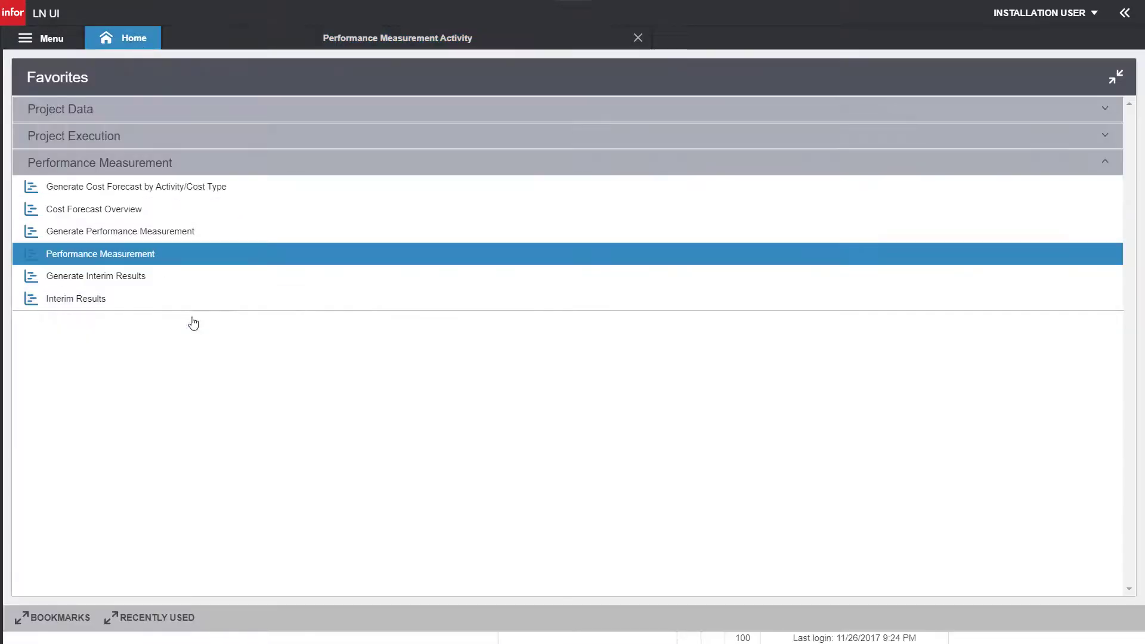
left_click(125, 213)
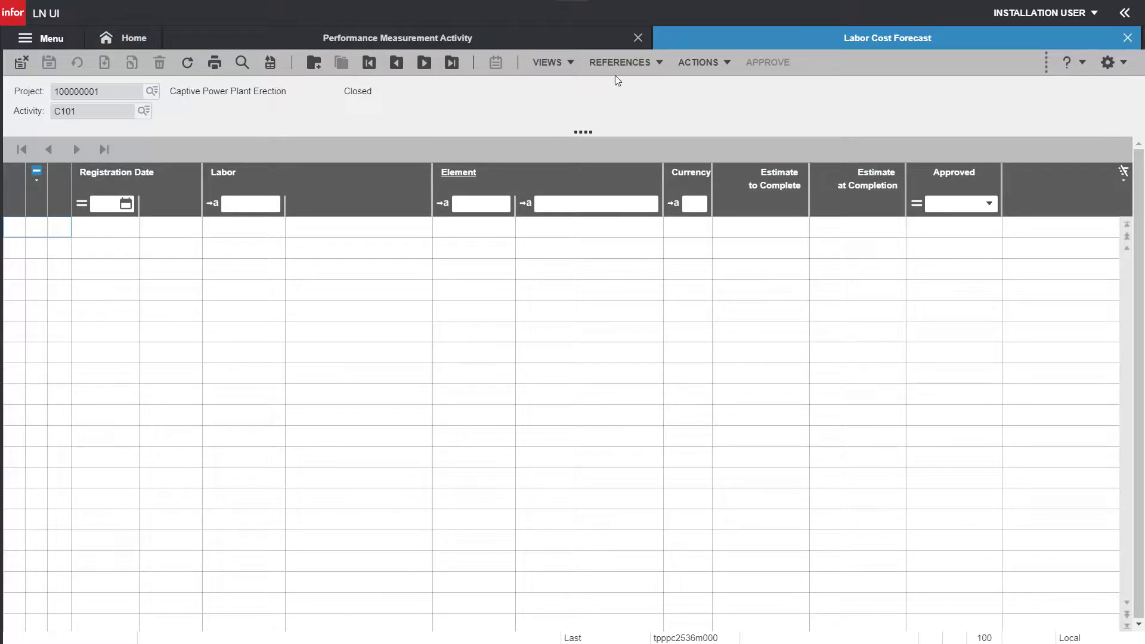
left_click(614, 69)
left_click(620, 231)
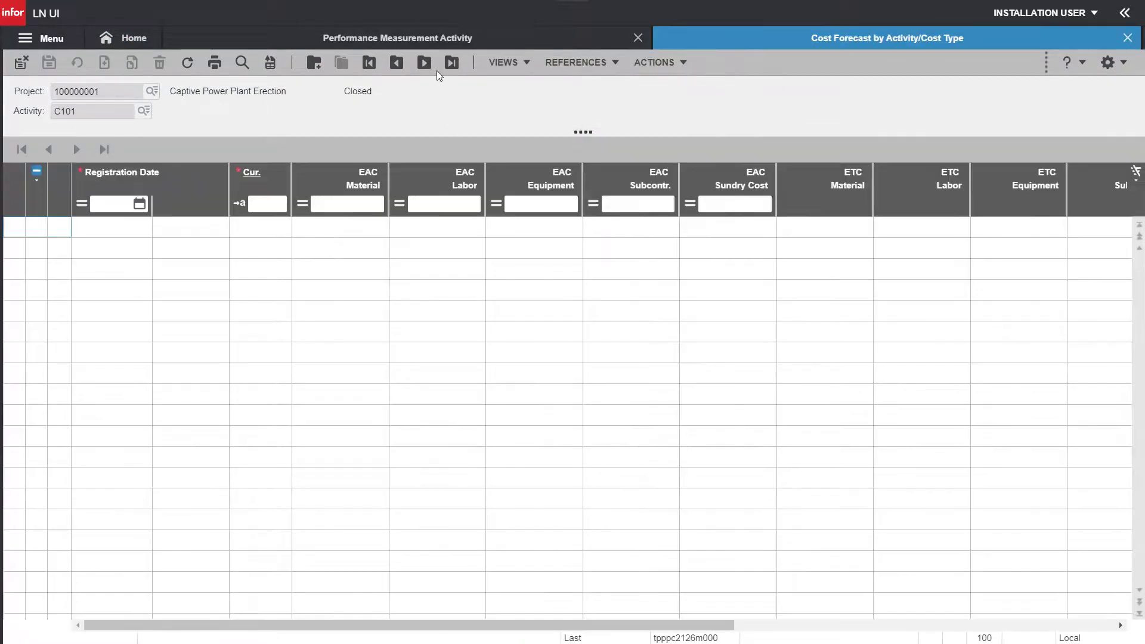
left_click(422, 63)
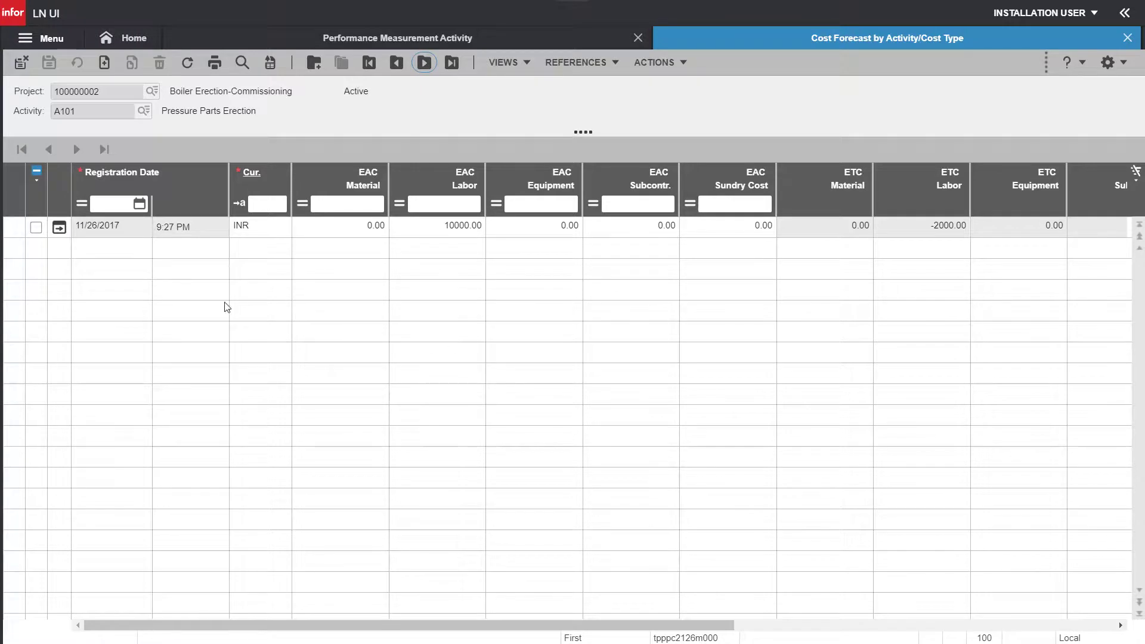
Change A101's labor estimate at completion to 20000, then save and close both forecast sessions.
left_click(59, 227)
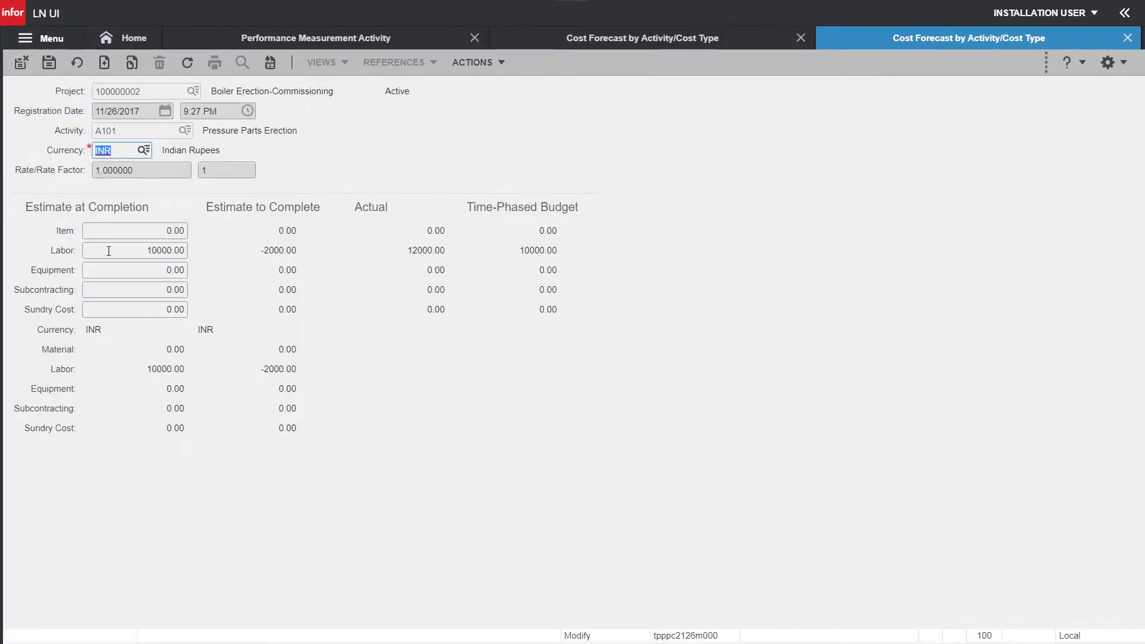
left_click(109, 250)
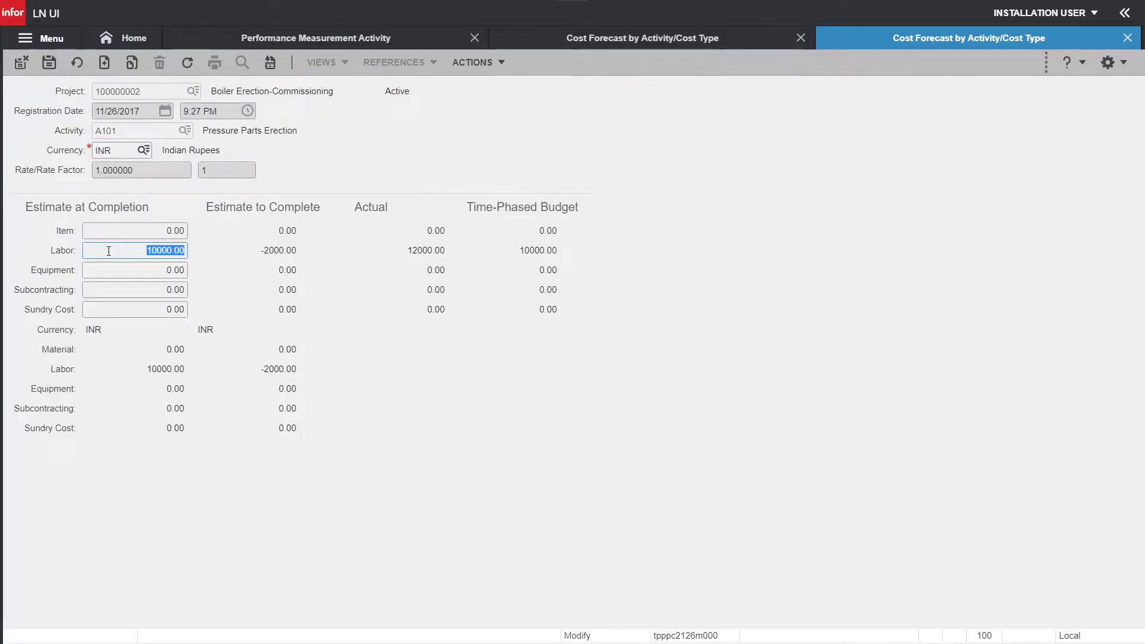
type("20000")
key("Tab")
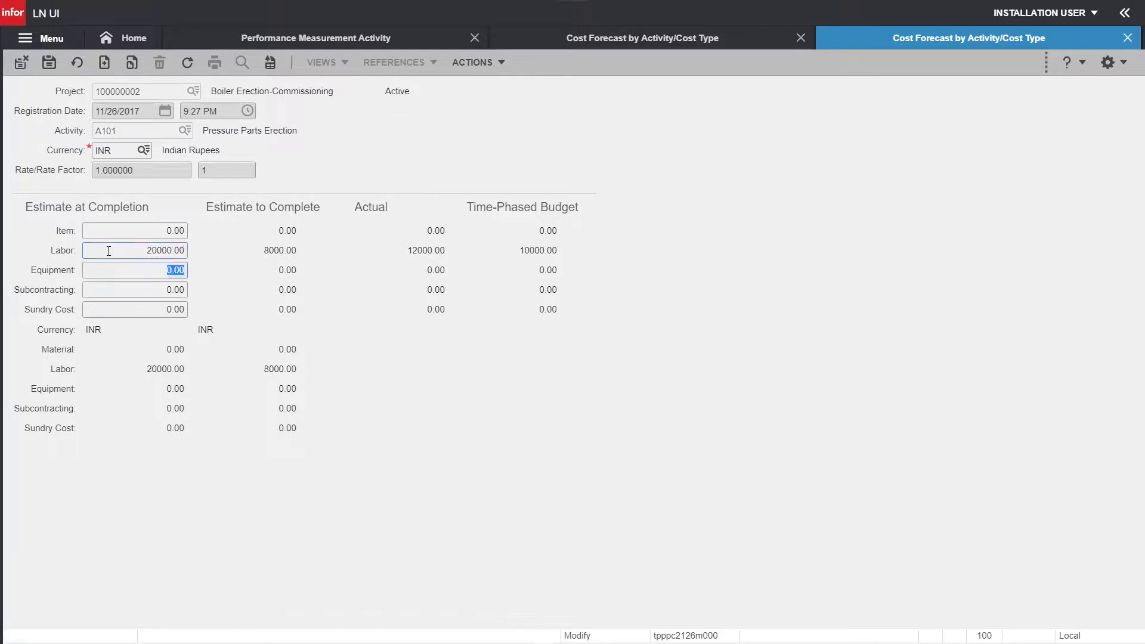
left_click(21, 62)
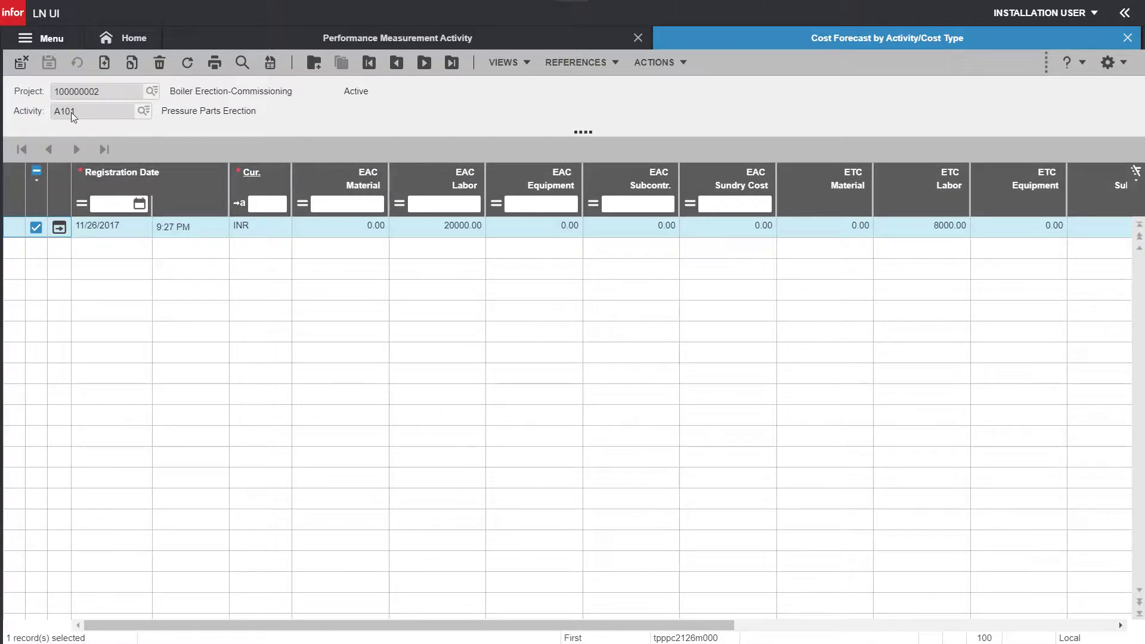
left_click(20, 67)
For project 100000002, include Planned Value, Earned Value, Actual Cost, Budget at Completion and Estimate at Completion.
left_click(211, 230)
type("100000002")
key("Tab")
key("Tab")
key("Tab")
key("Tab")
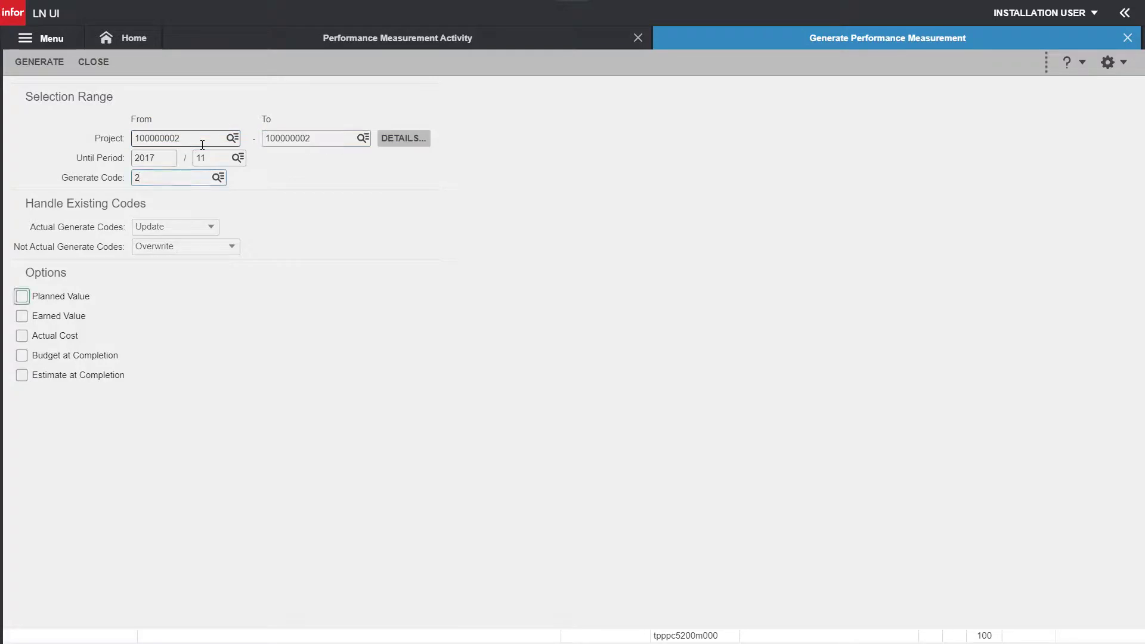
key("space")
key("Tab")
key("space")
key("Tab")
key("space")
key("Tab")
key("space")
key("Tab")
key("space")
Generate performance measurement code 2, confirm the output device, and return to the Performance Measurement Activity results.
left_click(39, 63)
key("Return")
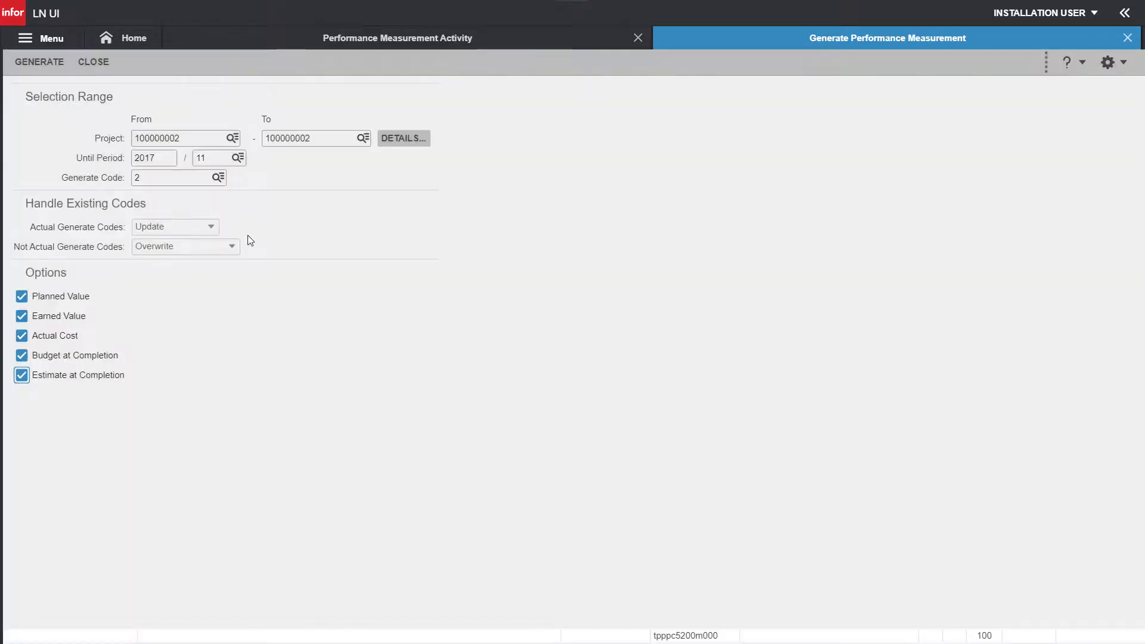
left_click(91, 62)
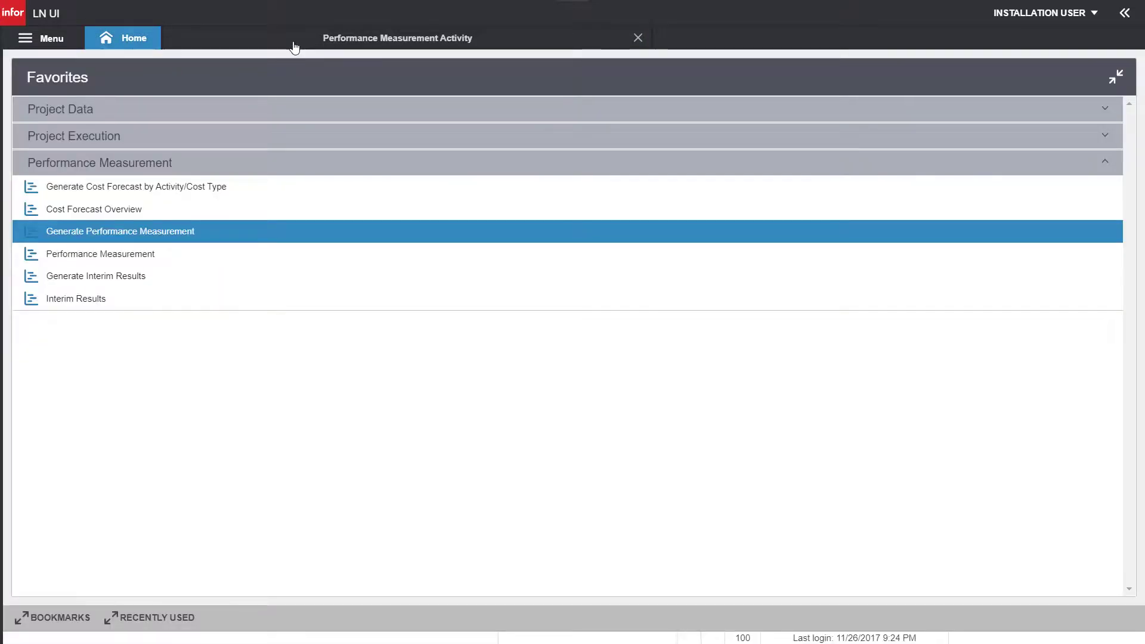
left_click(294, 45)
Refresh to generate code 2, check A101's EAC of 20000 with -10000 variance, then close.
left_click(187, 63)
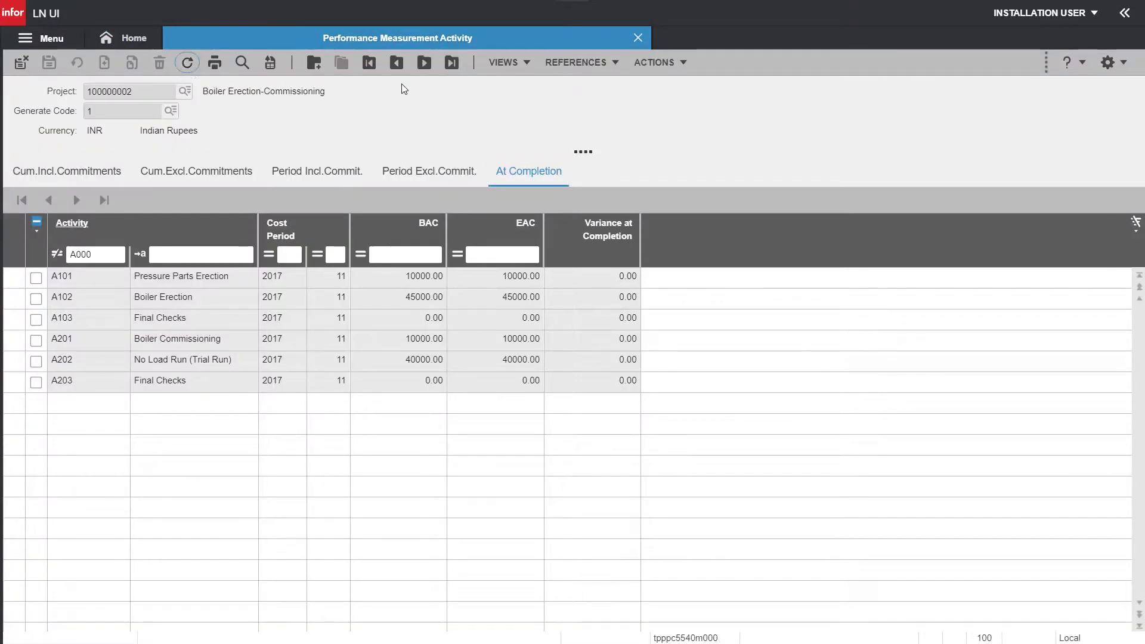
left_click(424, 63)
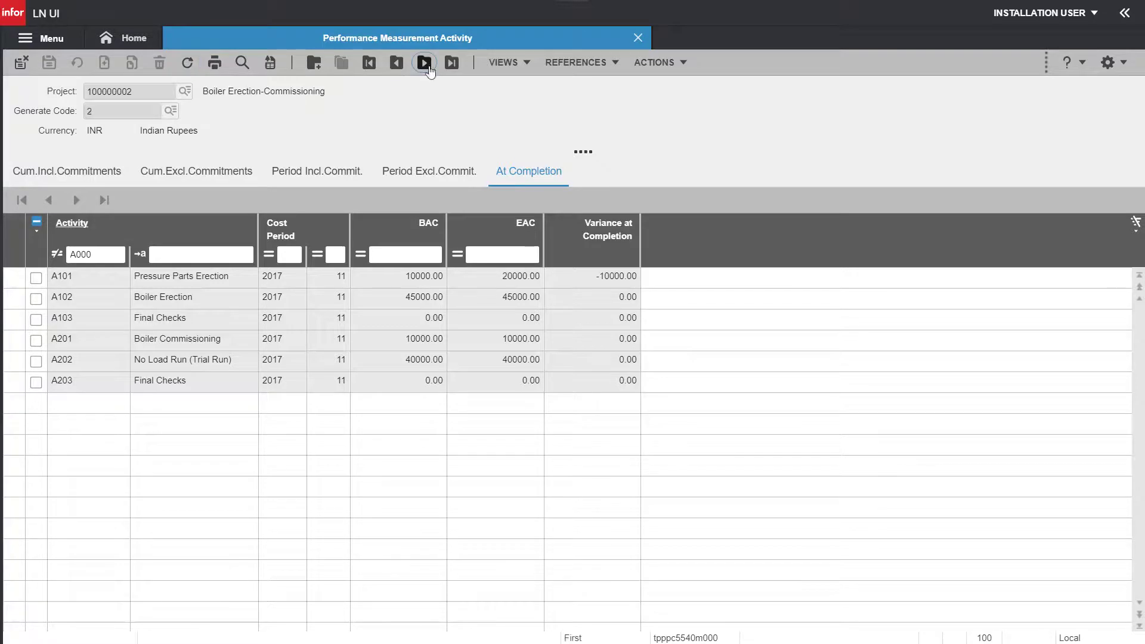
left_click(688, 282)
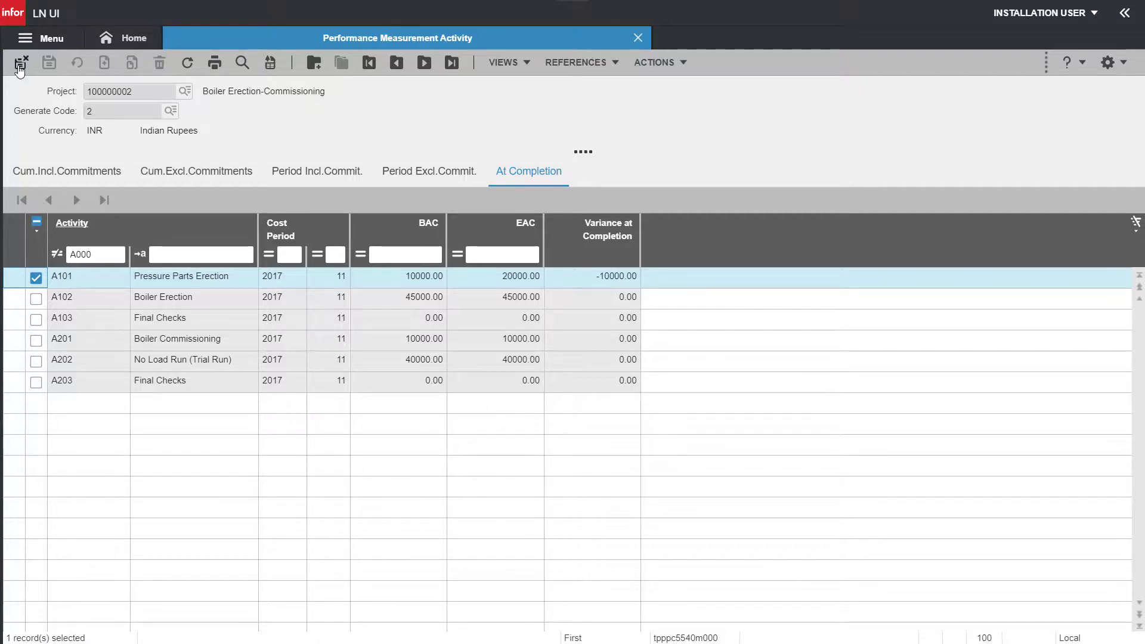
left_click(18, 65)
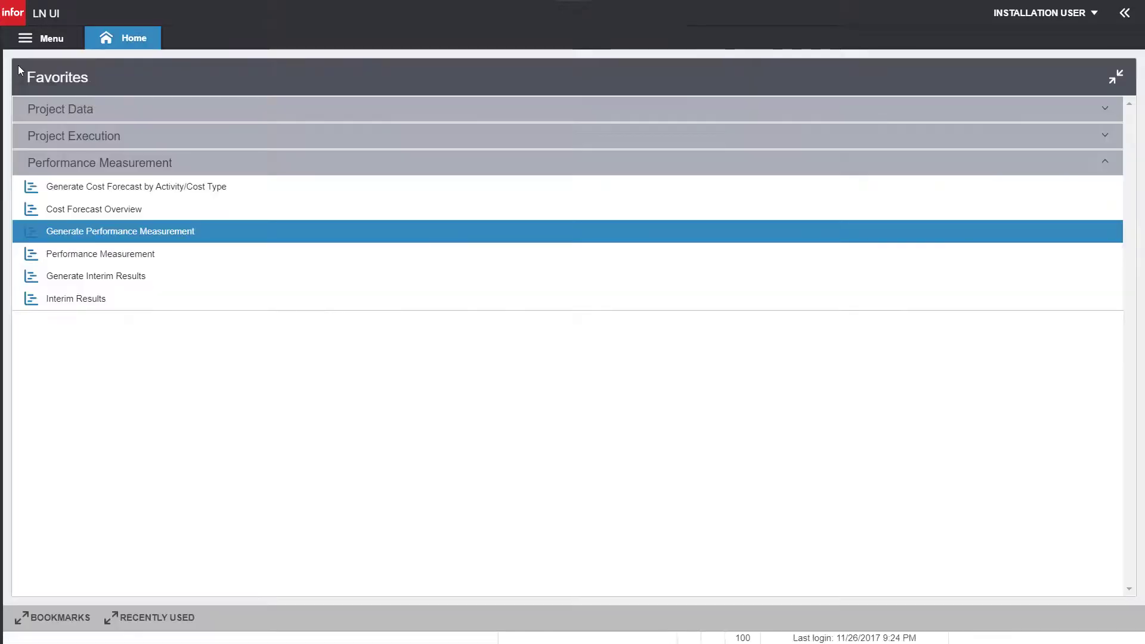
Open project 100000002 from Project Data and view its Interim Results settings (Milestones revenue recognition).
left_click(92, 160)
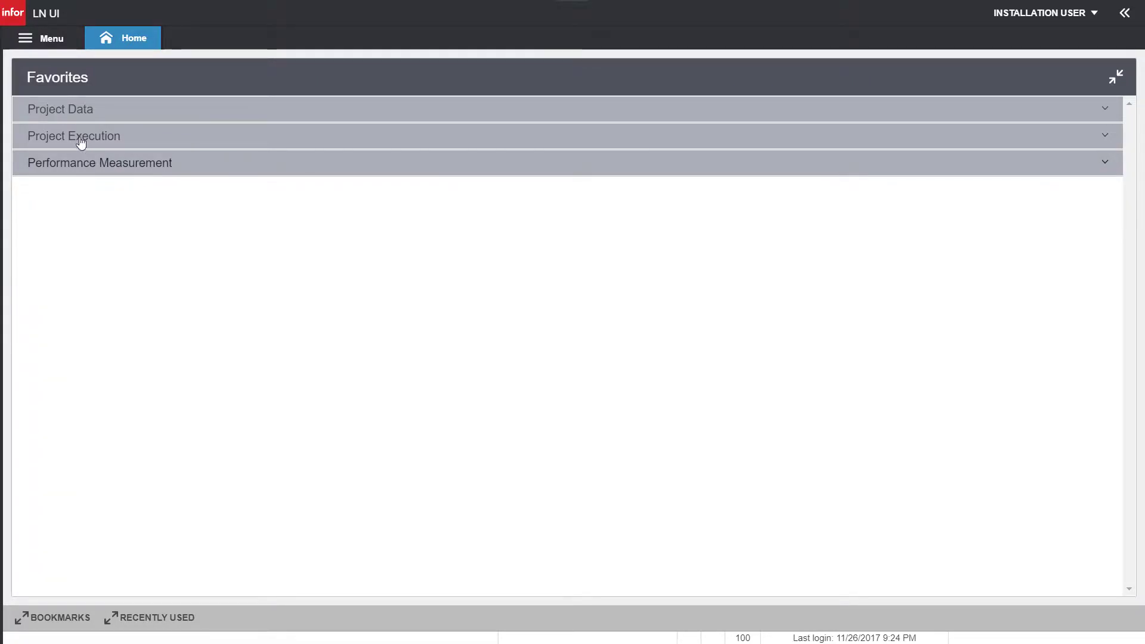
left_click(73, 115)
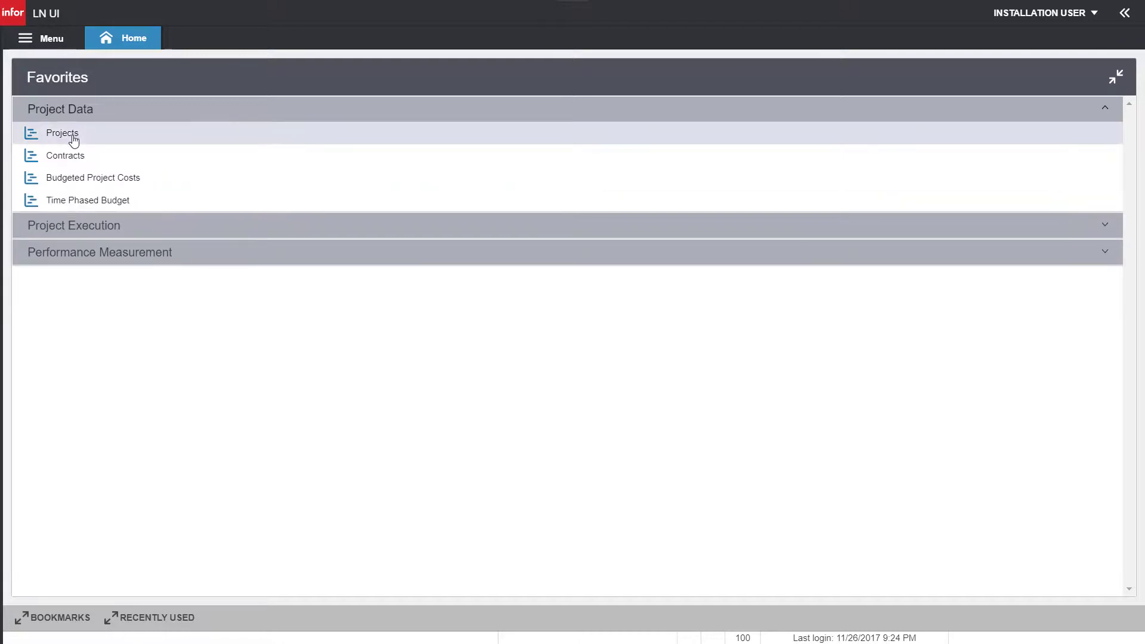
left_click(73, 139)
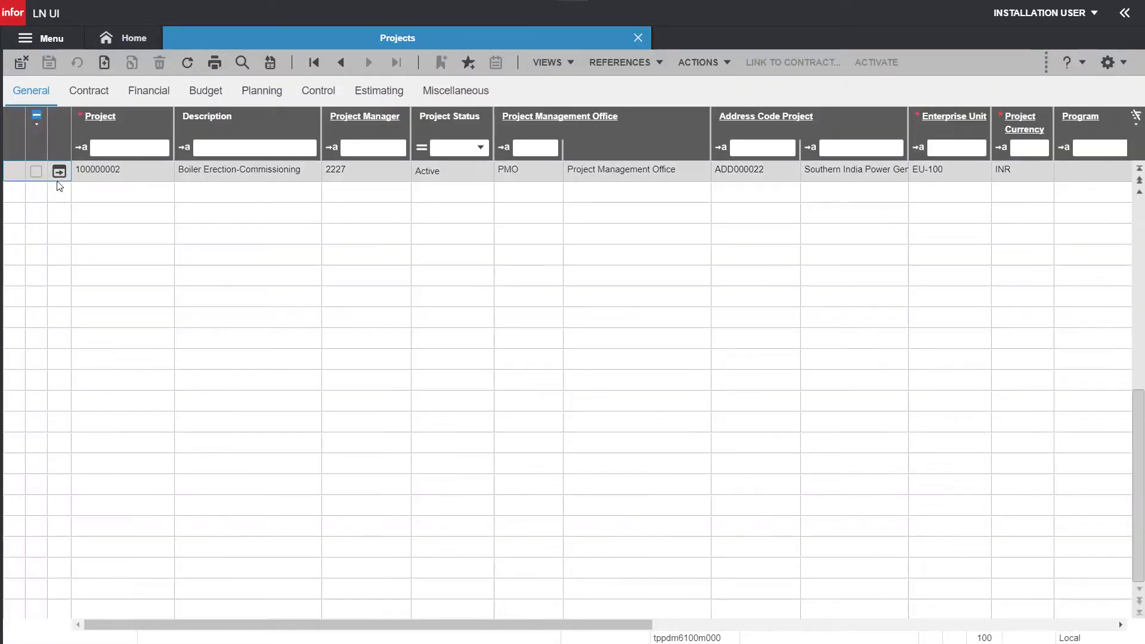
left_click(58, 172)
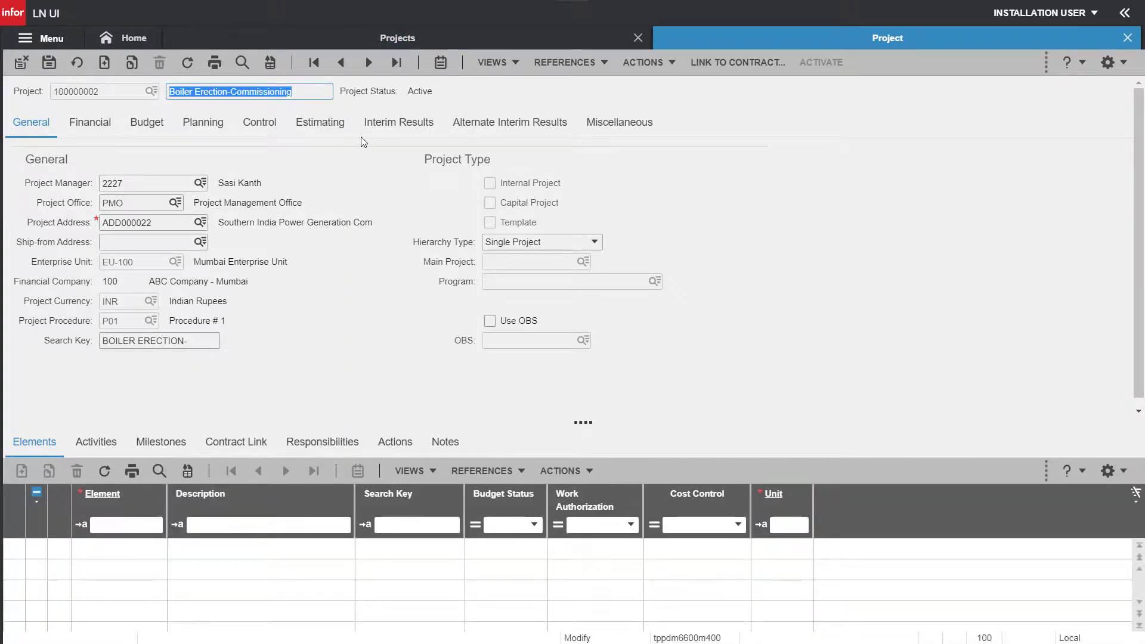
left_click(376, 135)
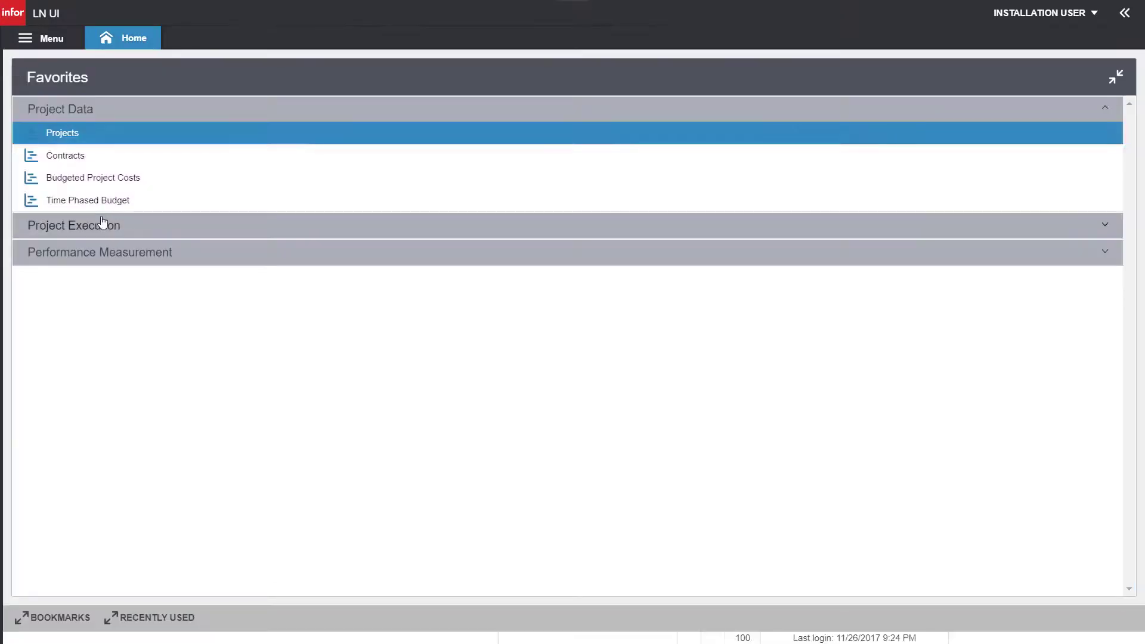
Add a progress entry reporting activity A103 Final Checks as completed and save it.
left_click(103, 225)
left_click(97, 182)
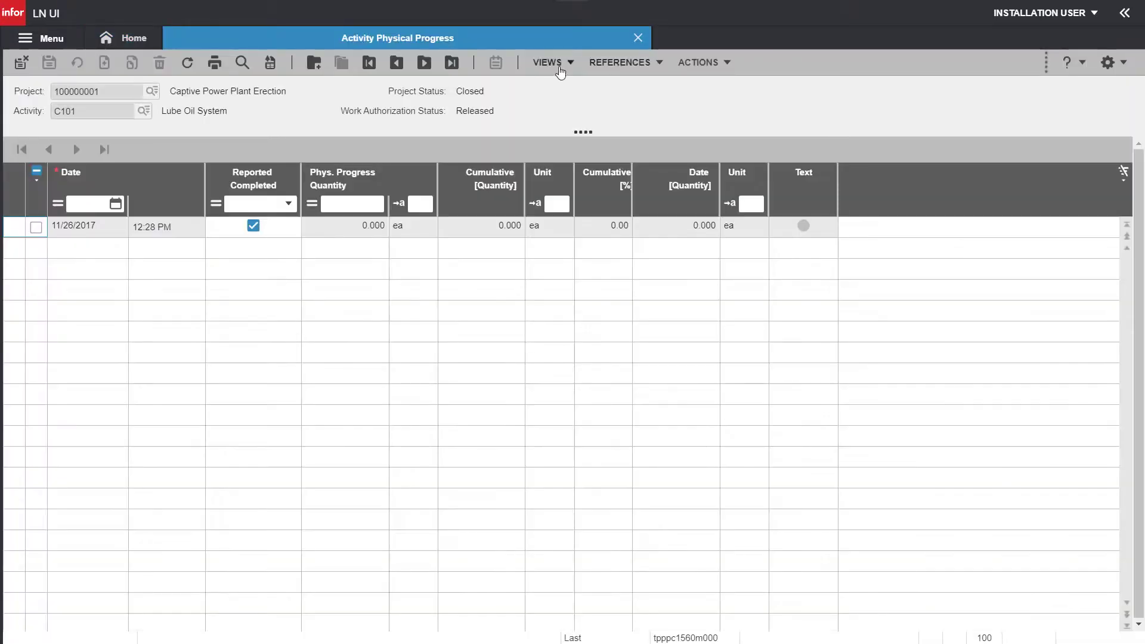
left_click(314, 64)
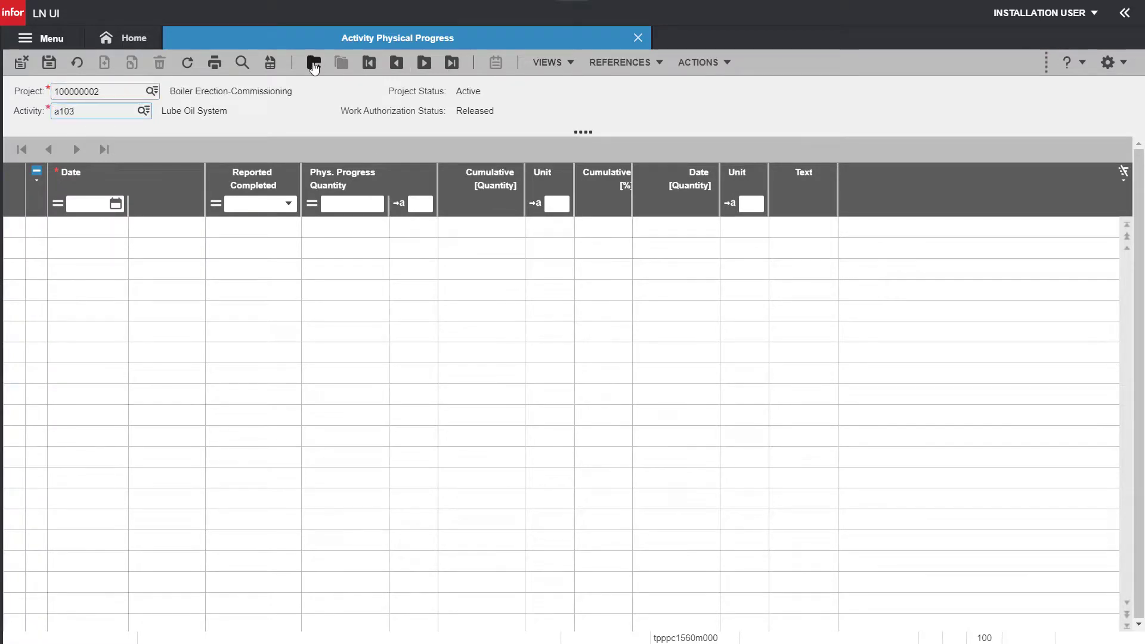
left_click(104, 63)
left_click(254, 226)
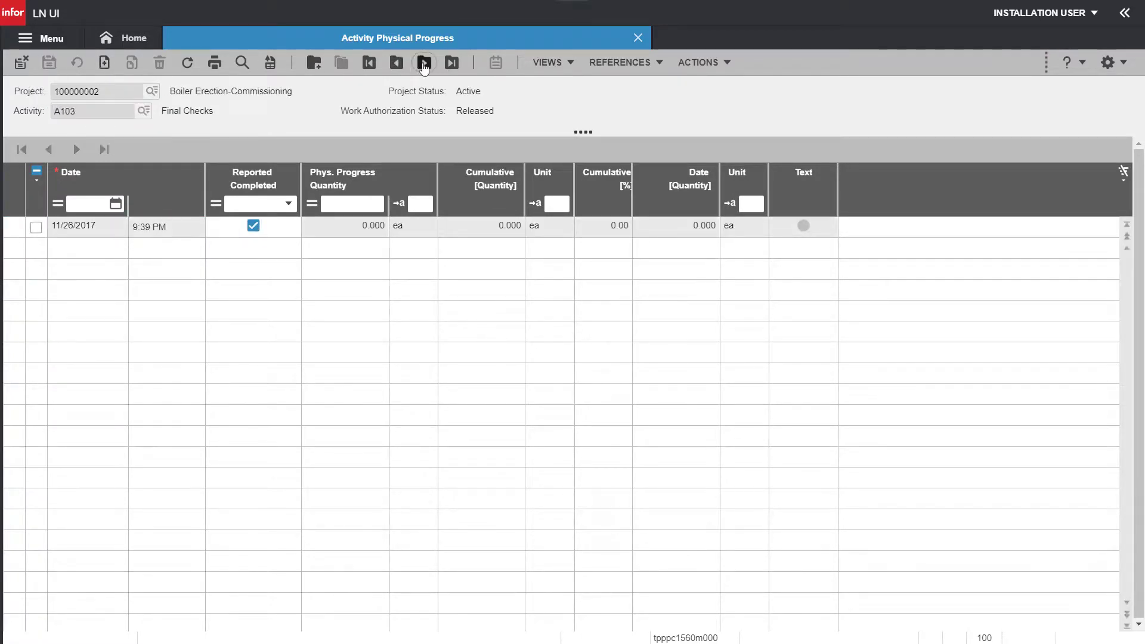
left_click(48, 62)
left_click(488, 393)
left_click(421, 313)
Enter 100 physical progress for A103 and A102 by activity/cost type, then close the session.
left_click(592, 62)
left_click(644, 257)
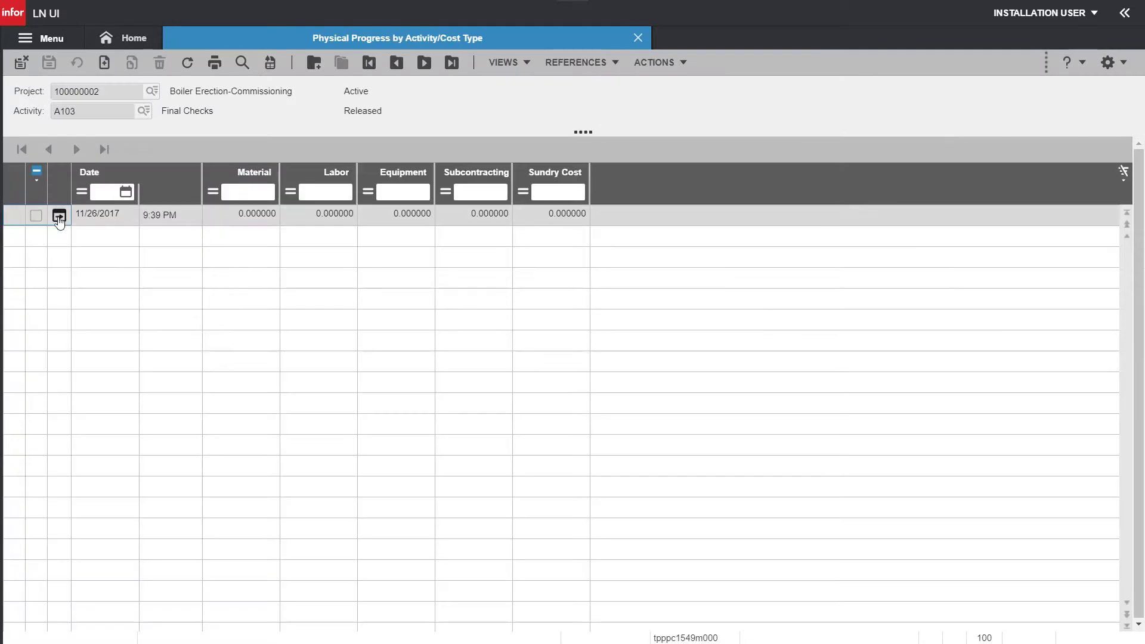
left_click(58, 216)
type("100")
key("Tab")
left_click(21, 62)
left_click(396, 63)
left_click(58, 215)
type("100")
key("Tab")
left_click(21, 62)
left_click(21, 63)
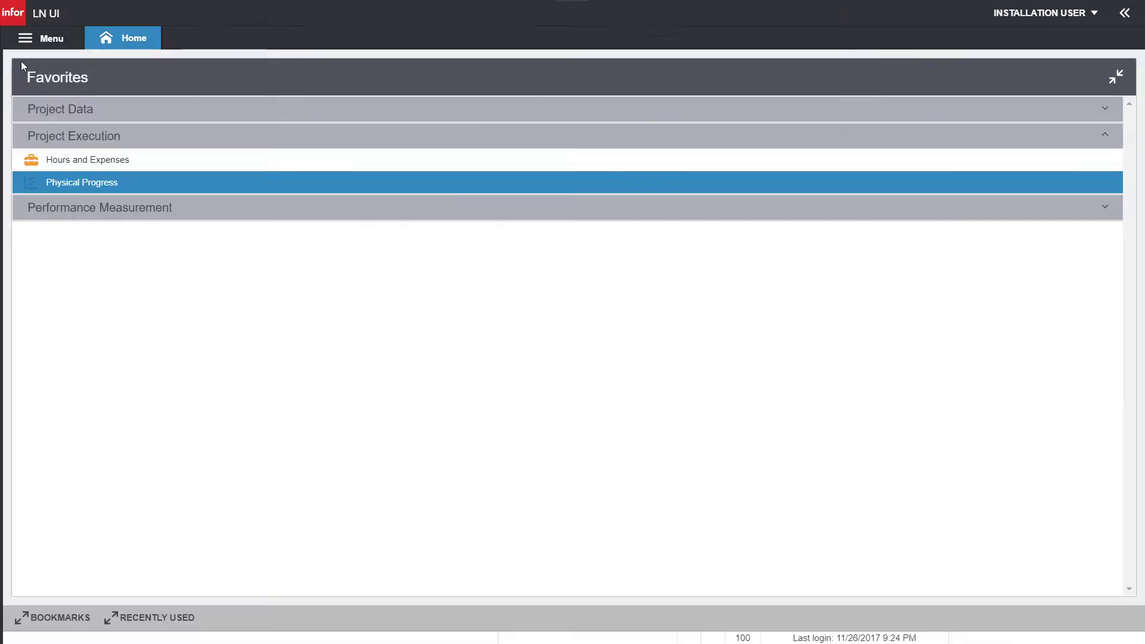
Mark project 100000002's milestone A199 ERECTION COMPLETION as reached on 11/26/2017 9:40 PM and save.
left_click(59, 137)
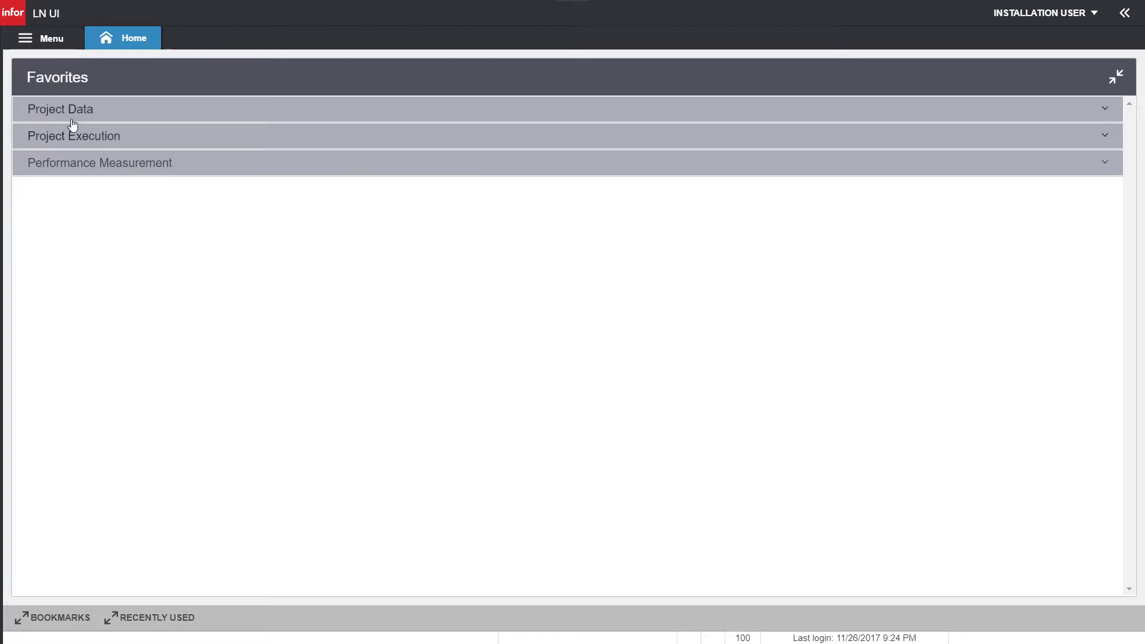
left_click(73, 120)
left_click(69, 135)
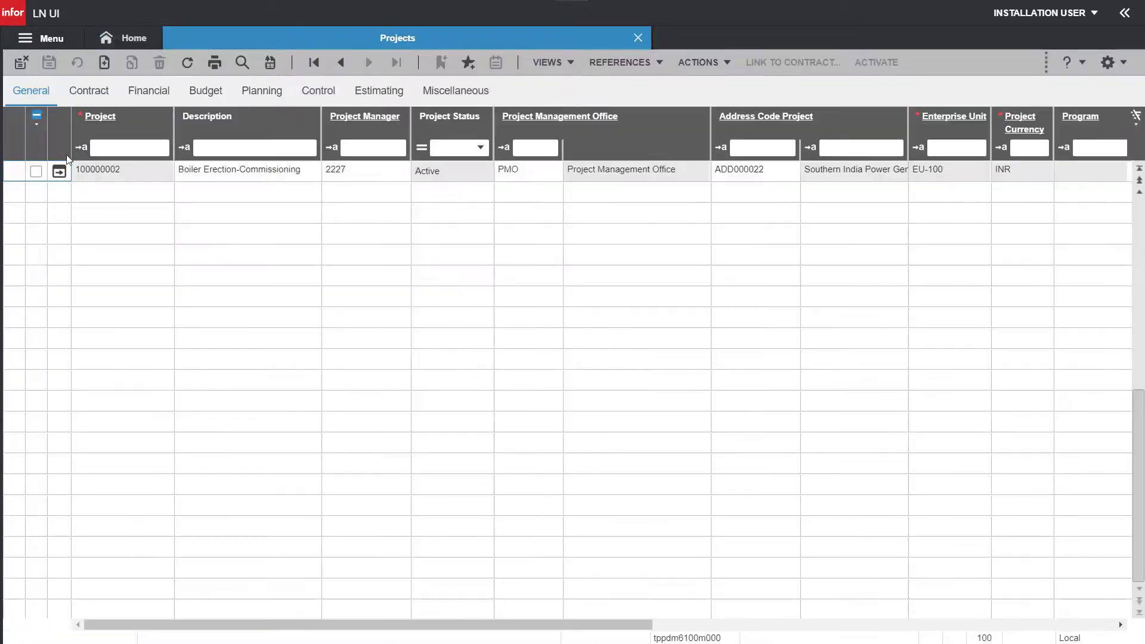
double_click(64, 171)
left_click(160, 441)
double_click(77, 544)
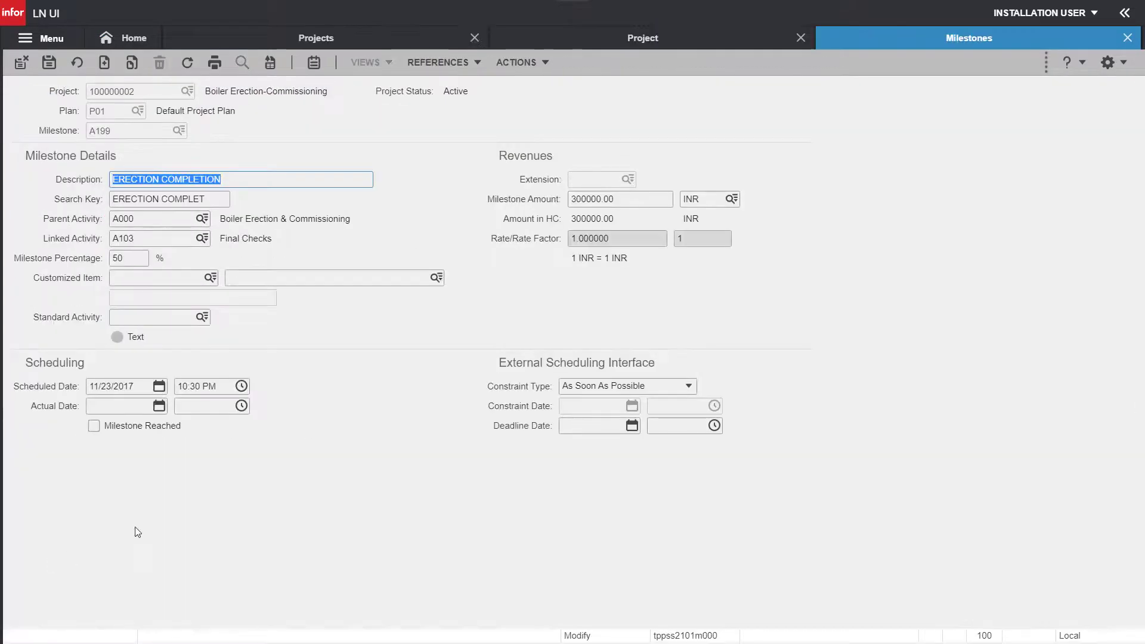
left_click(115, 427)
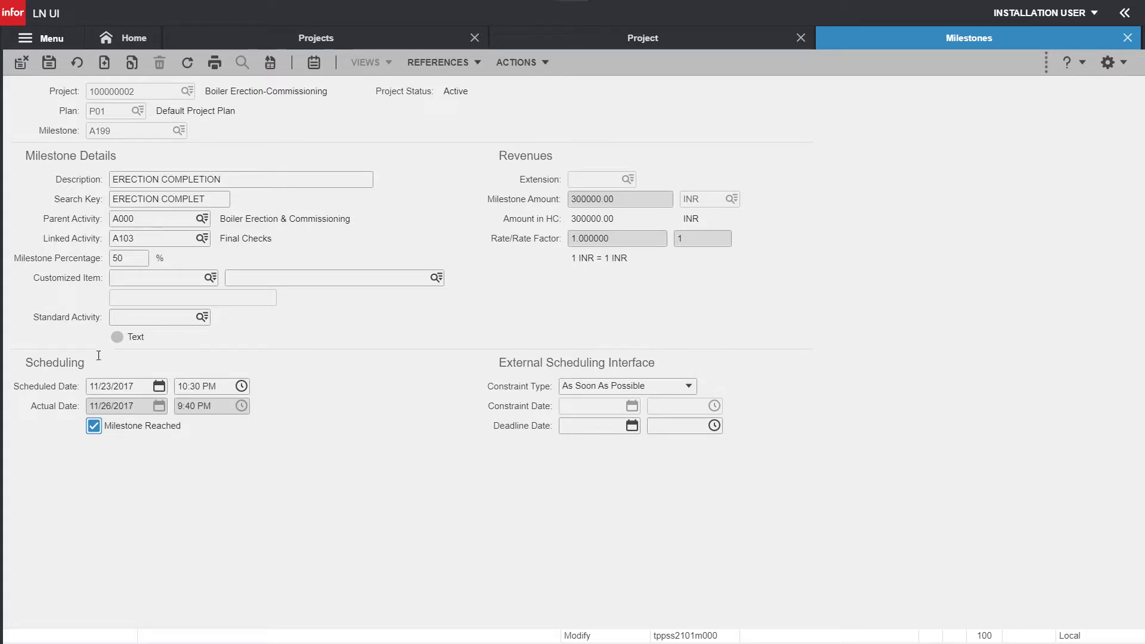
left_click(23, 66)
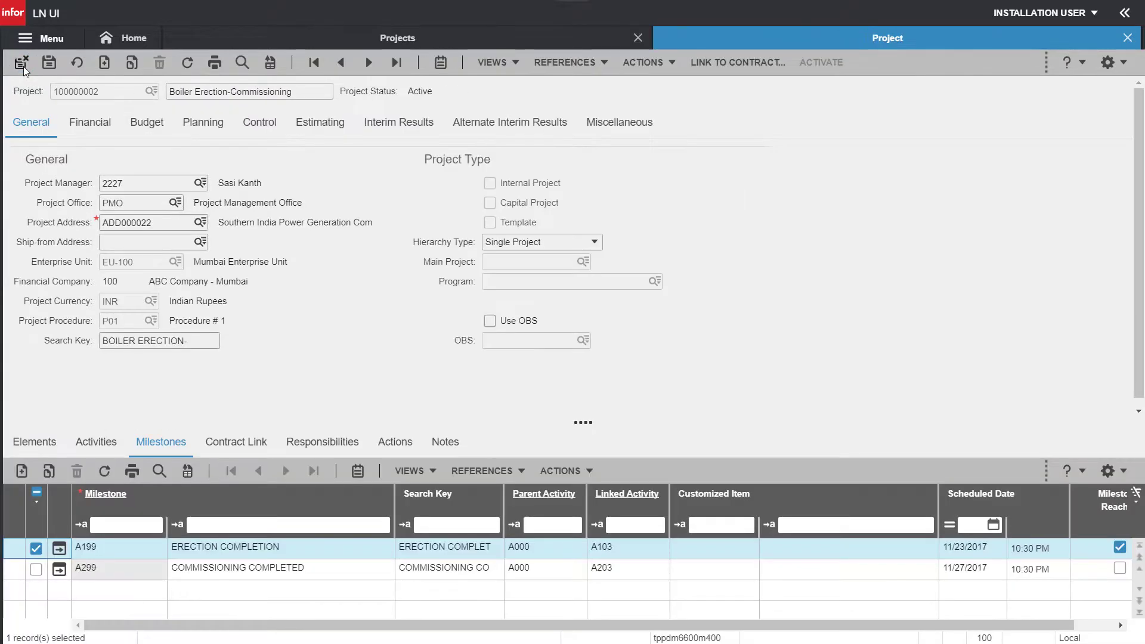
left_click(23, 66)
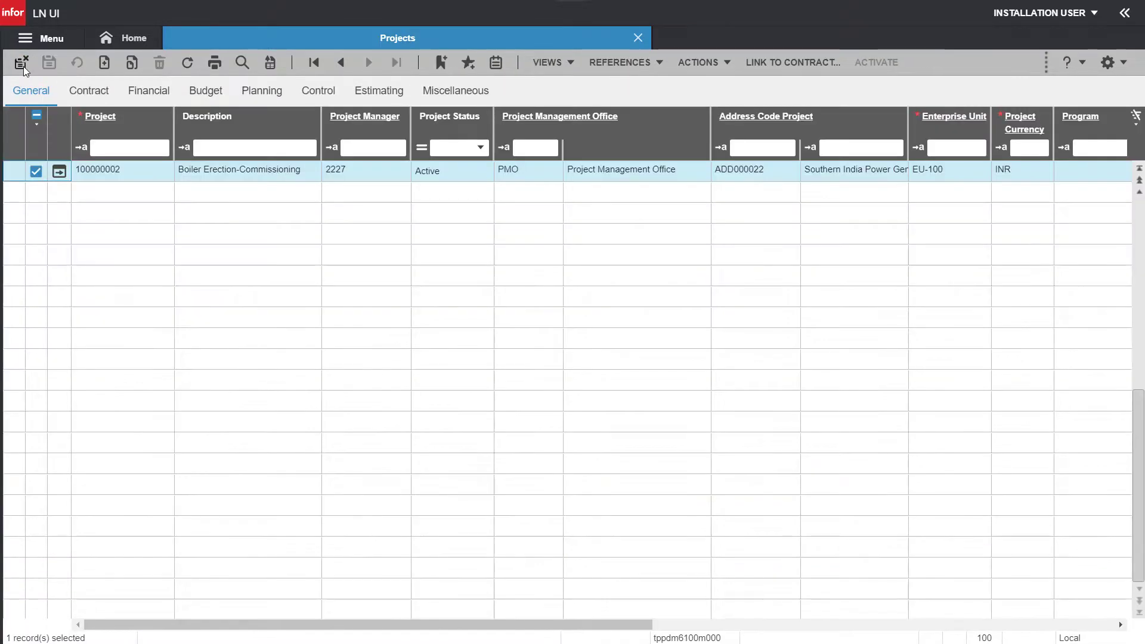
Run Generate Interim Results for project range 100000002 with R01 Revenue and C01 Cost.
left_click(23, 67)
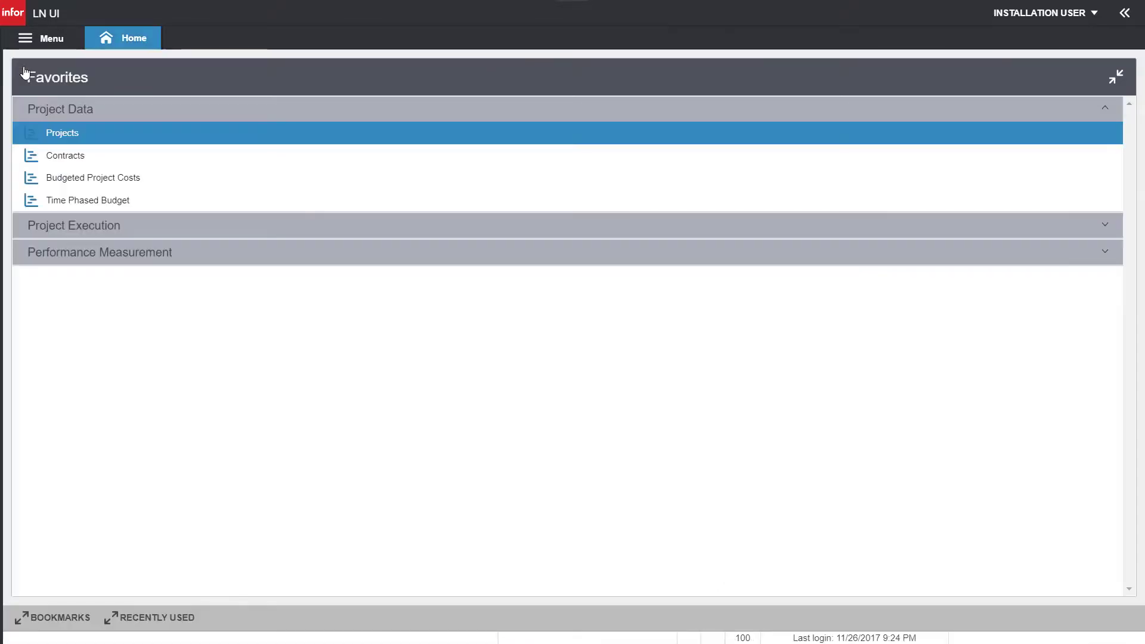
left_click(57, 107)
left_click(83, 163)
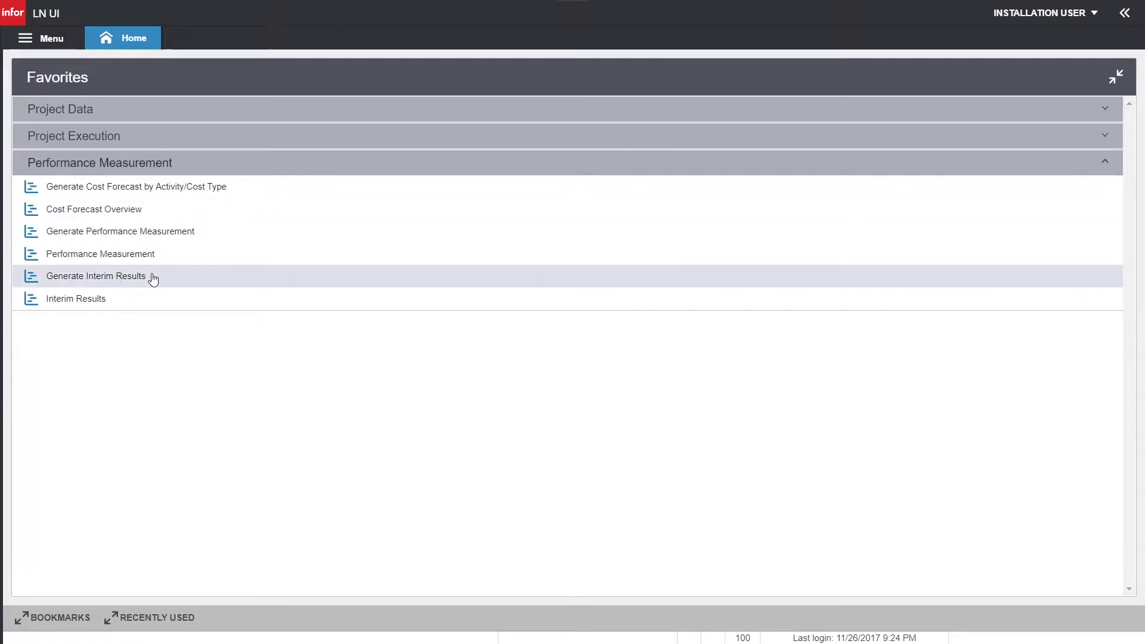
left_click(158, 276)
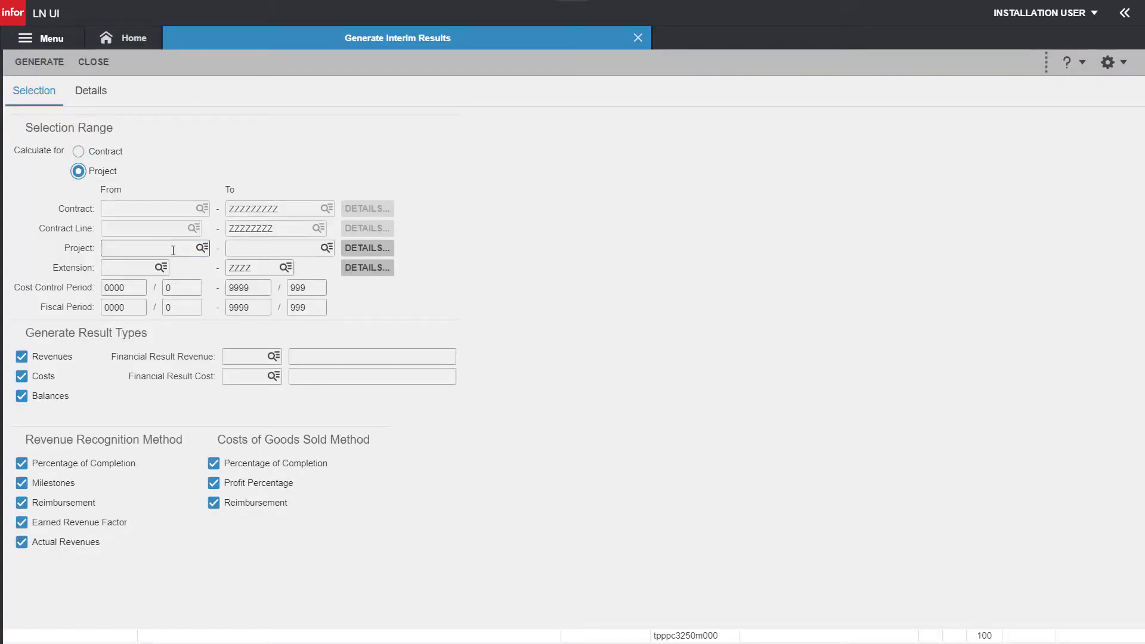
left_click(172, 250)
type("100000002")
key("Tab")
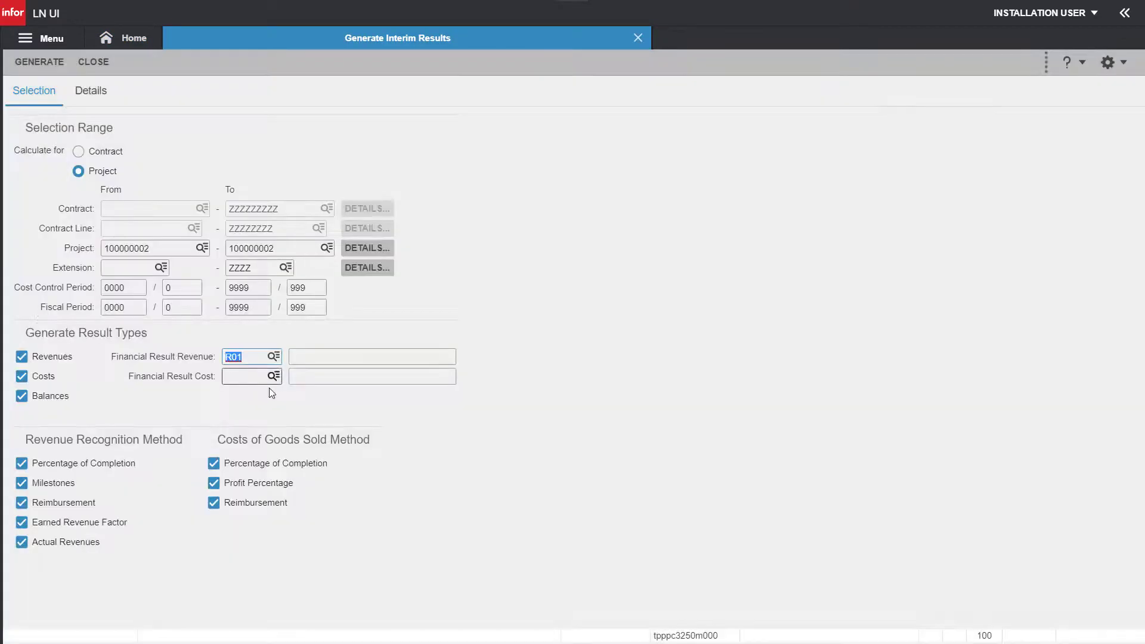
double_click(310, 376)
key("Return")
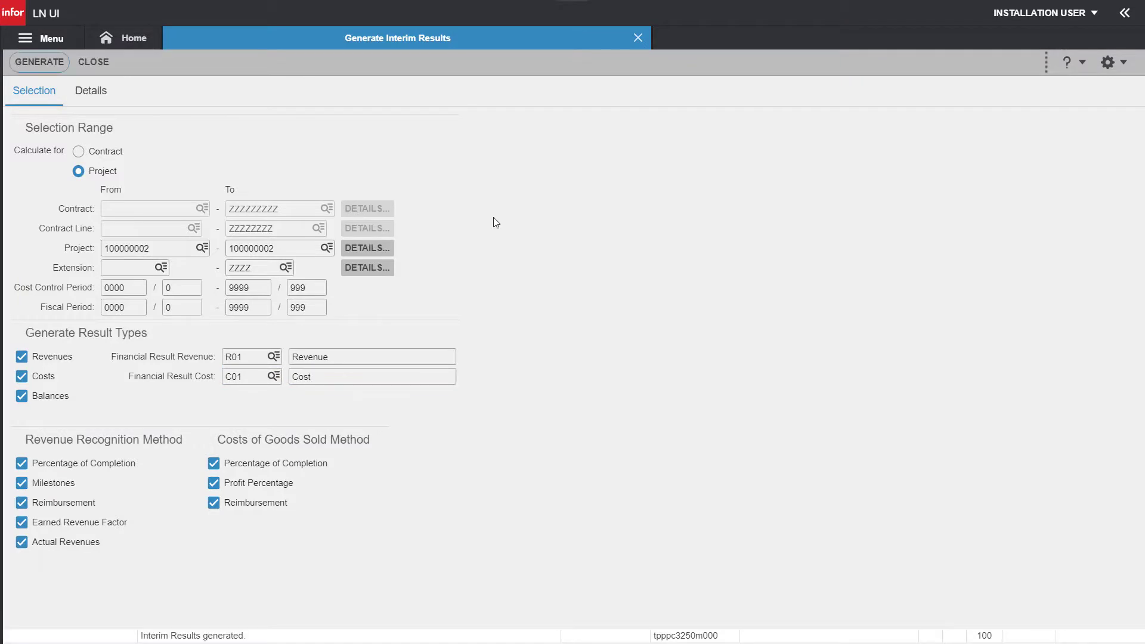
left_click(94, 61)
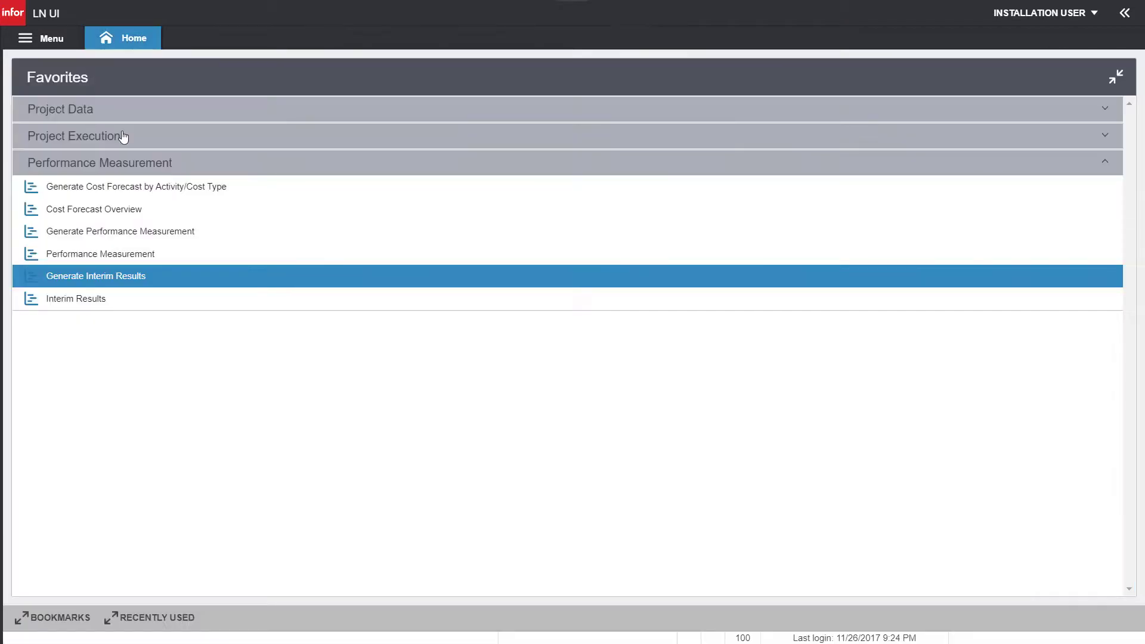
Approve project 100000002's interim result from the Interim Results overview.
left_click(135, 303)
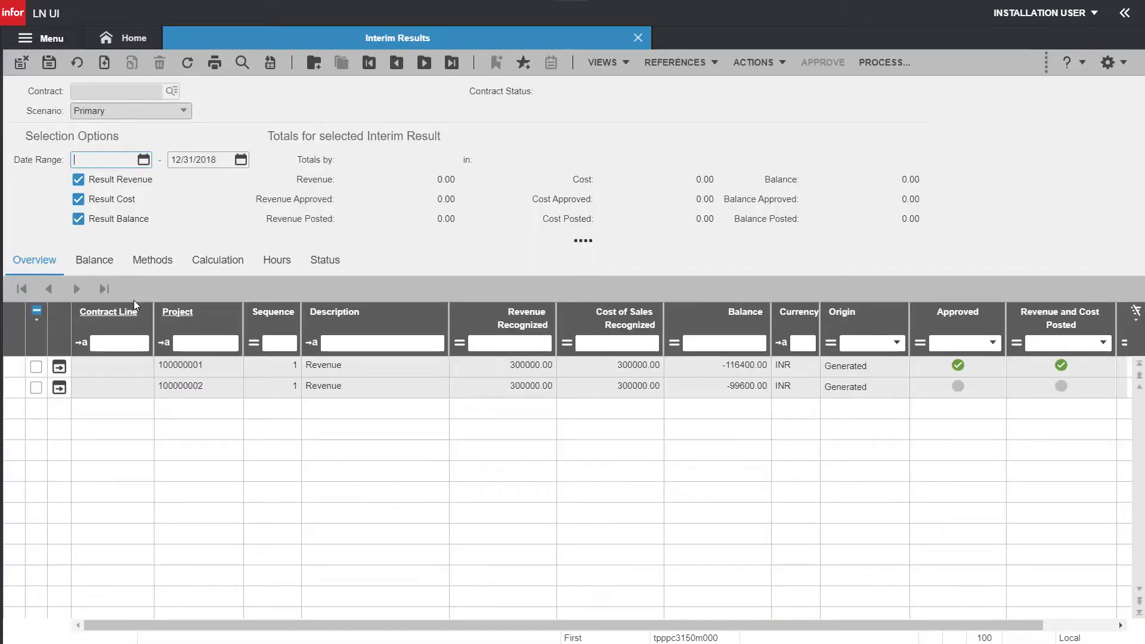
left_click(36, 387)
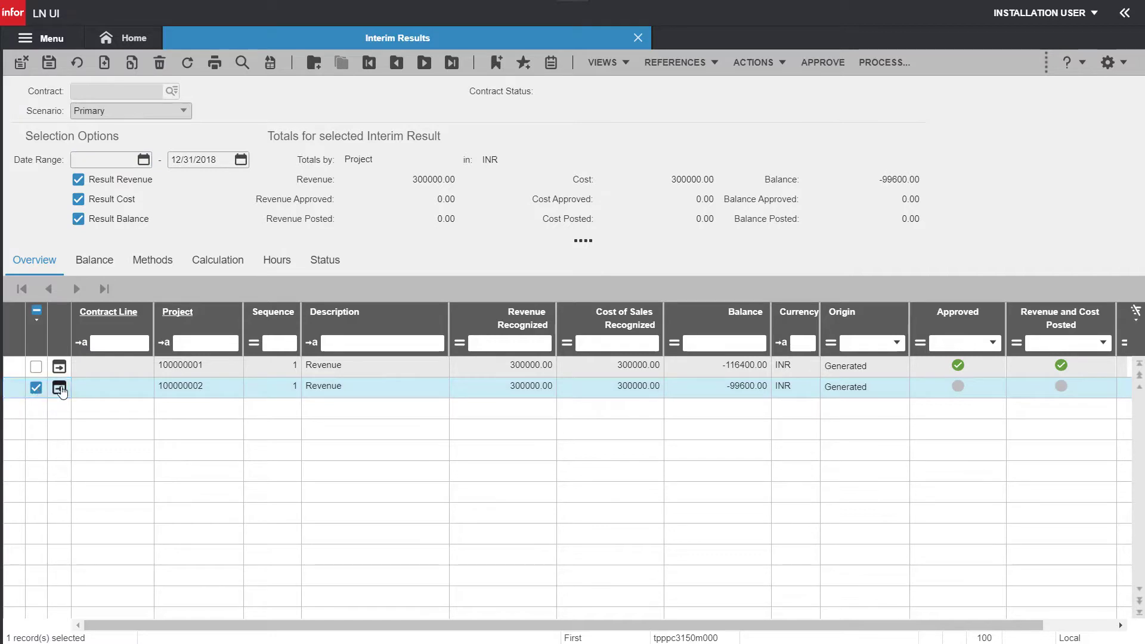
left_click(59, 388)
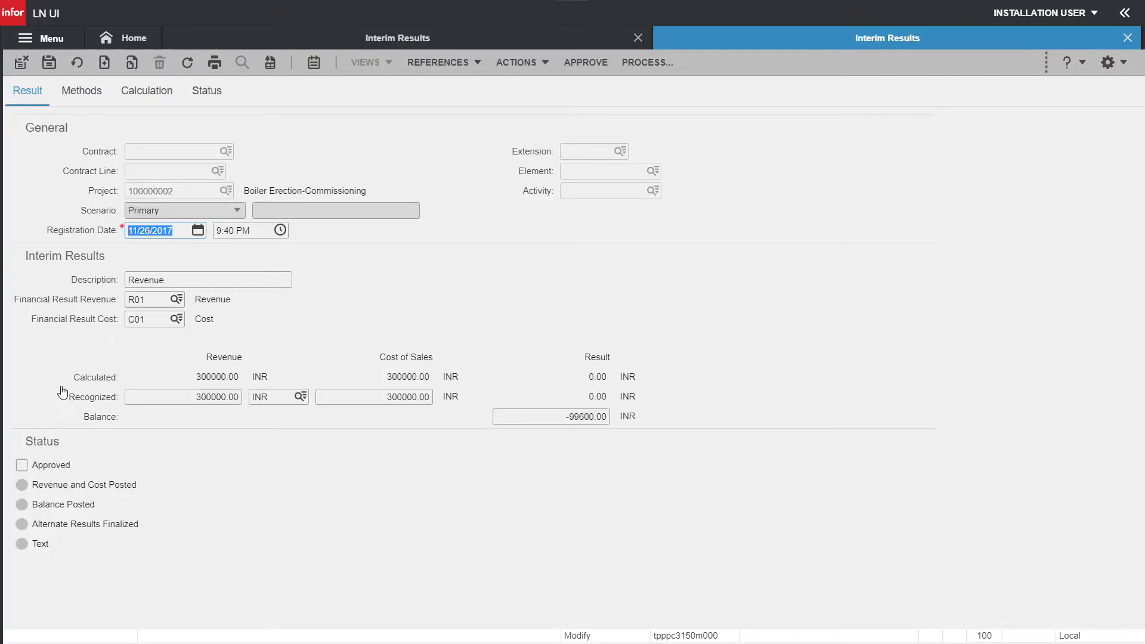
left_click(578, 65)
Post the interim result's transactions with device Display, showing balance -99600.00 INR, then close everything.
left_click(637, 64)
left_click(388, 191)
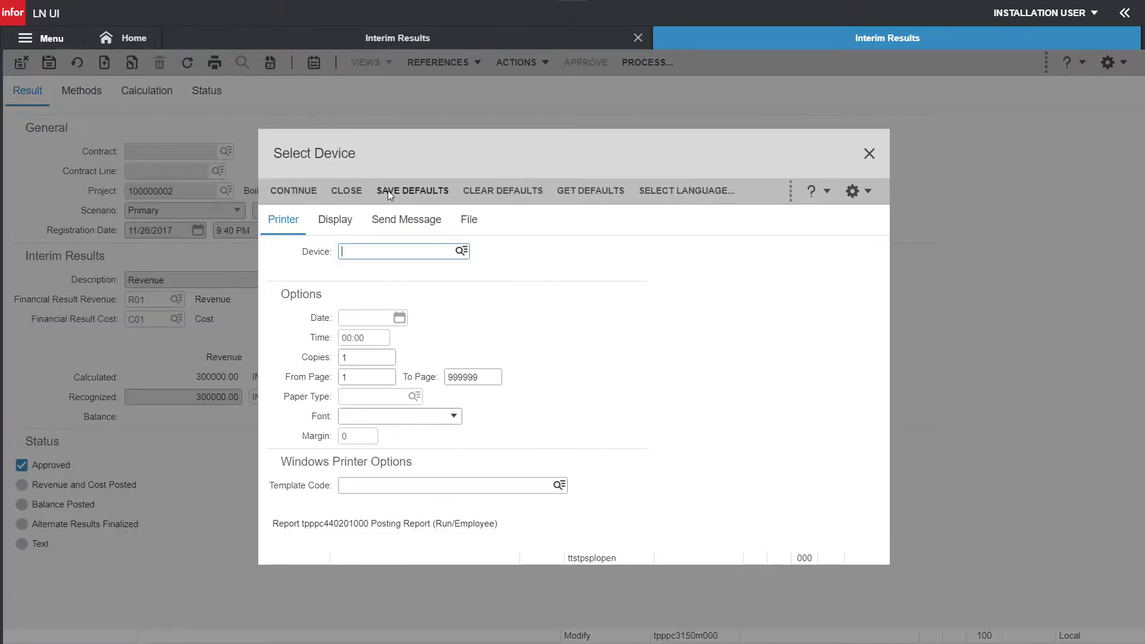
type("d")
left_click(294, 191)
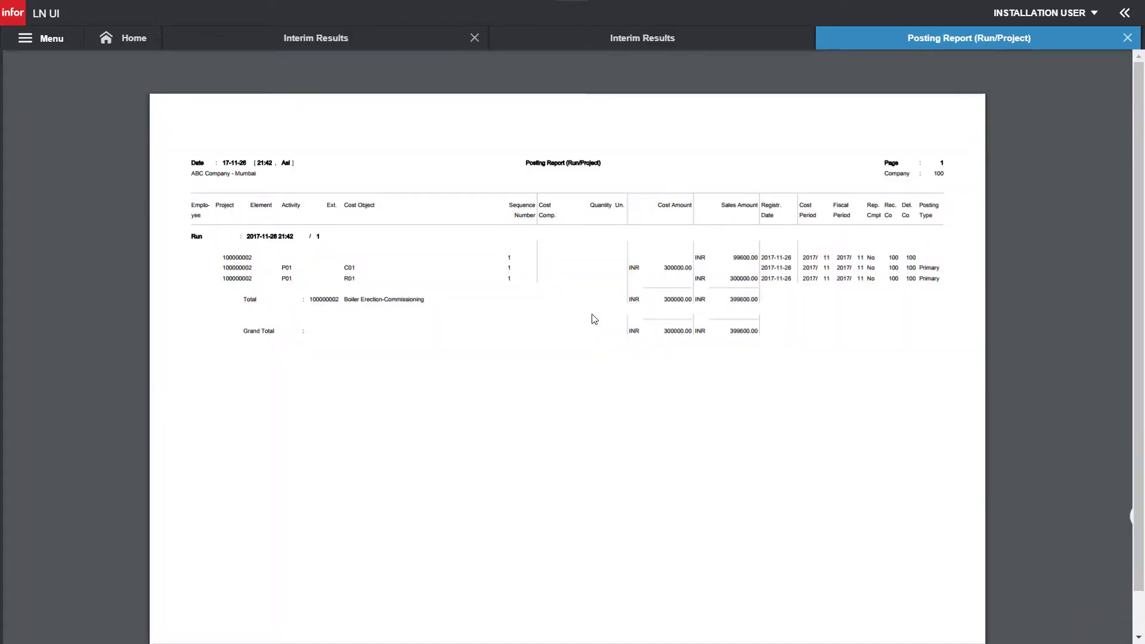
left_click(1127, 38)
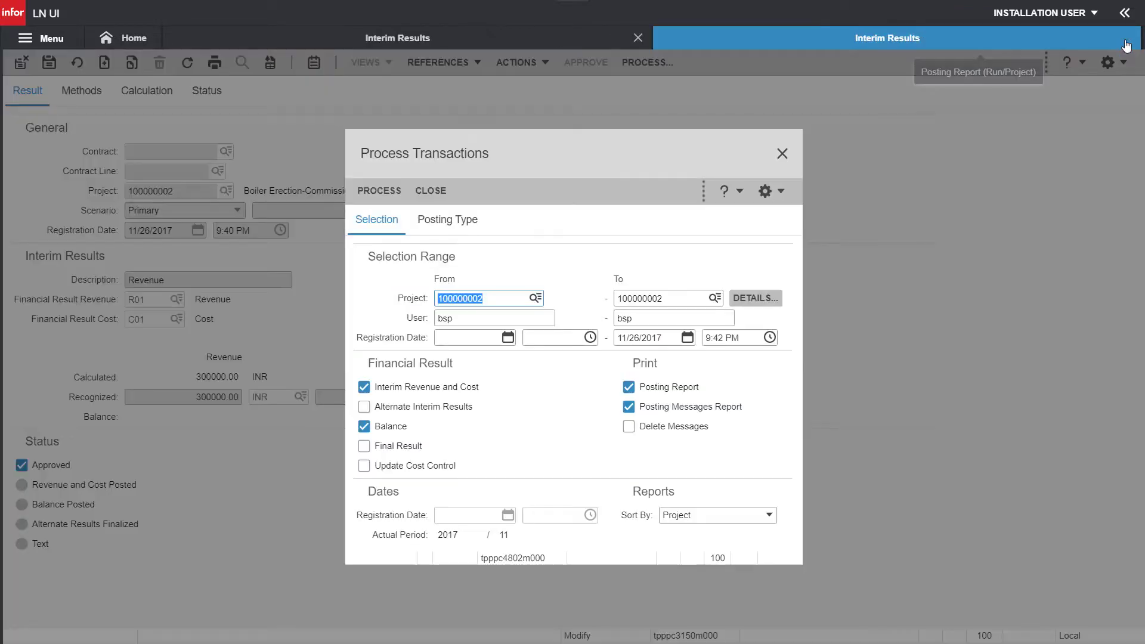
left_click(782, 162)
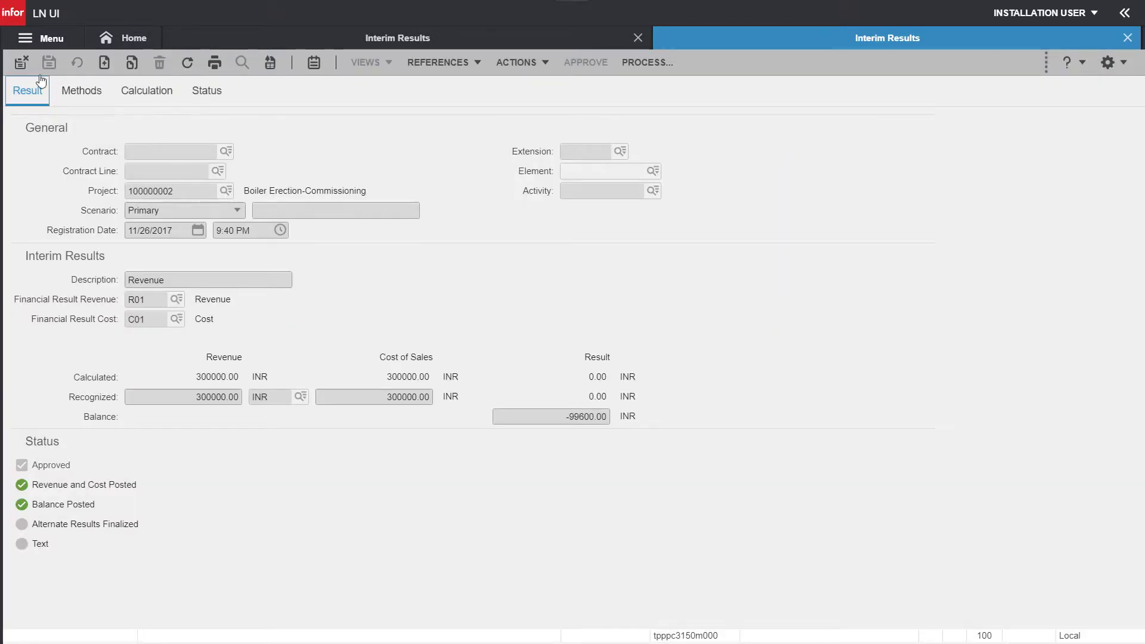
left_click(21, 62)
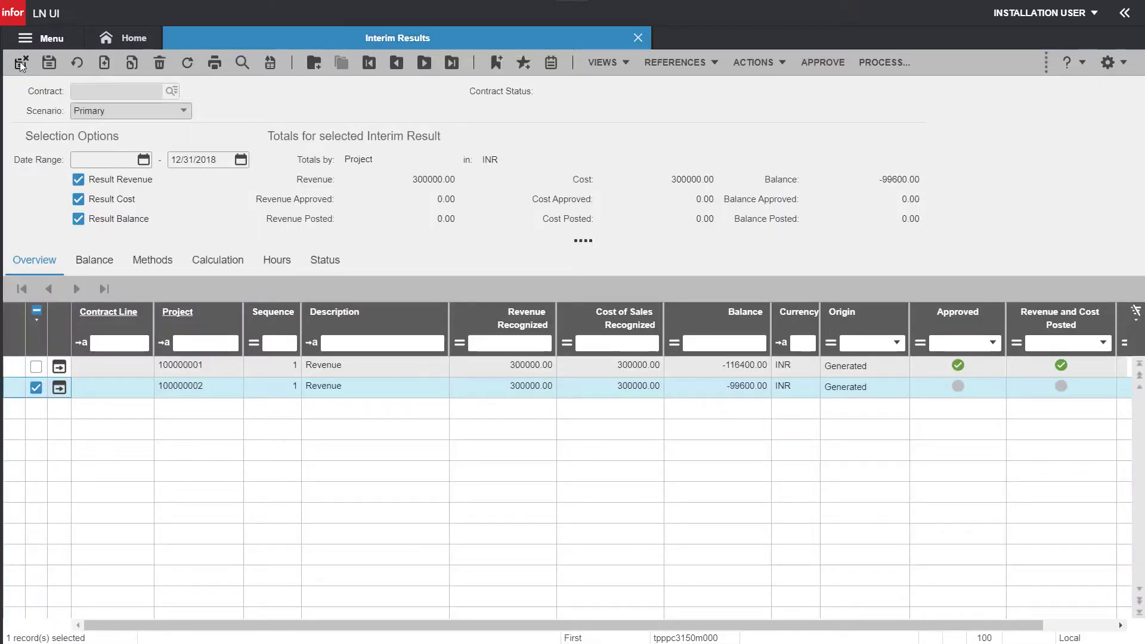
left_click(21, 62)
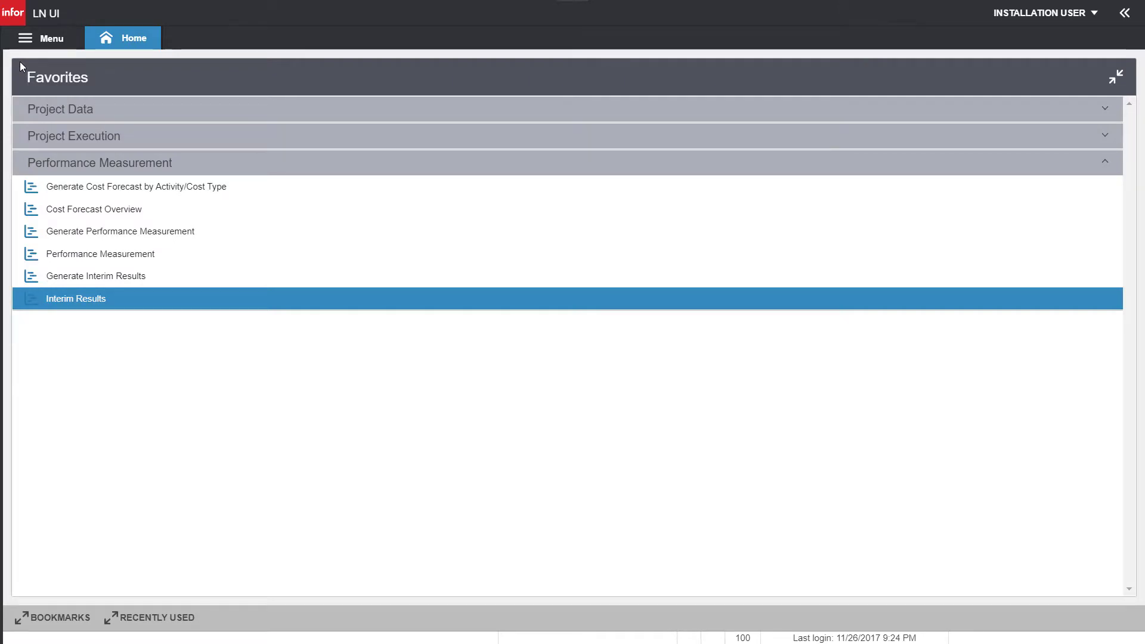
Collapse the Performance Measurement favourites group.
left_click(69, 163)
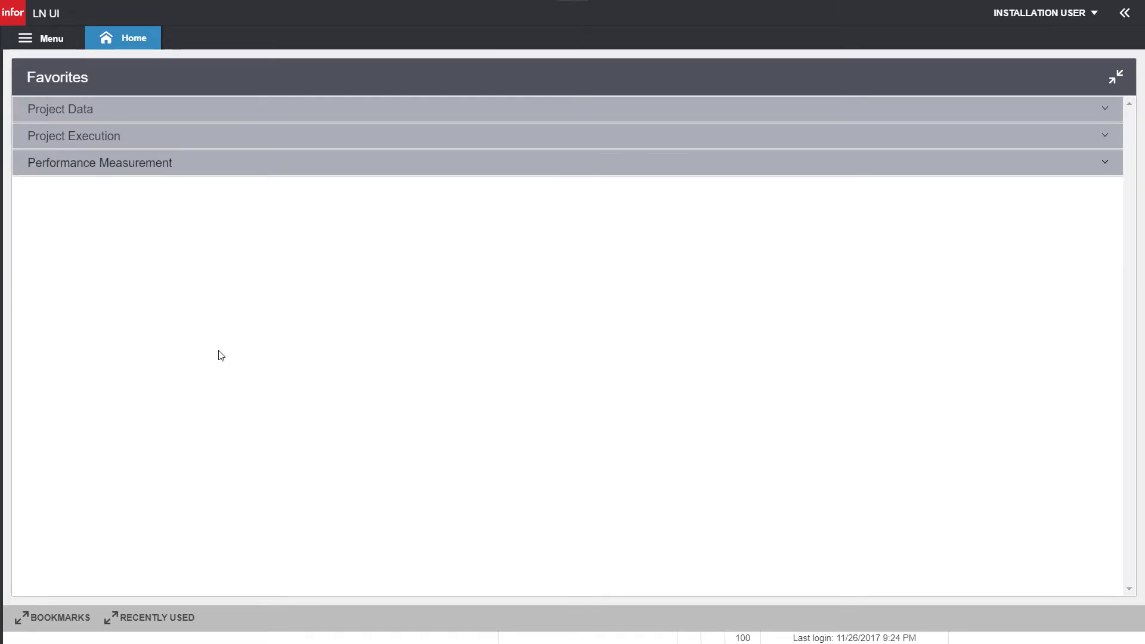